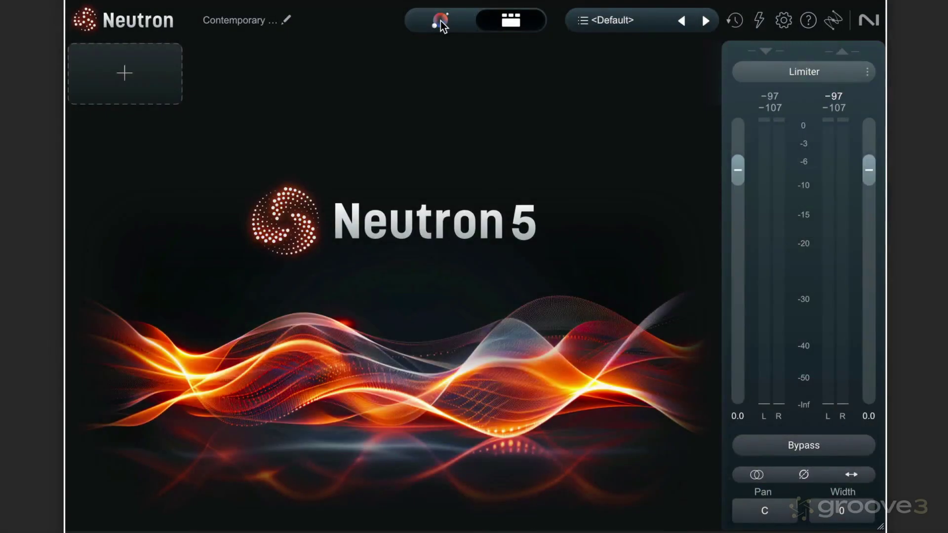
- Run the Assistant on the bass track, ending on Bass with the Contemporary preset
{"action": "left_click", "coordinate": [440, 21]}
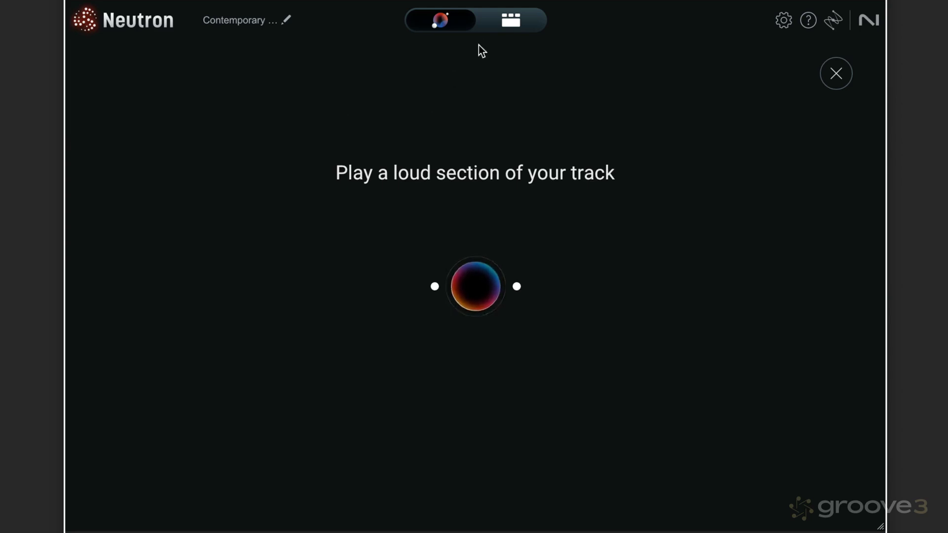
{"action": "left_click", "coordinate": [516, 20]}
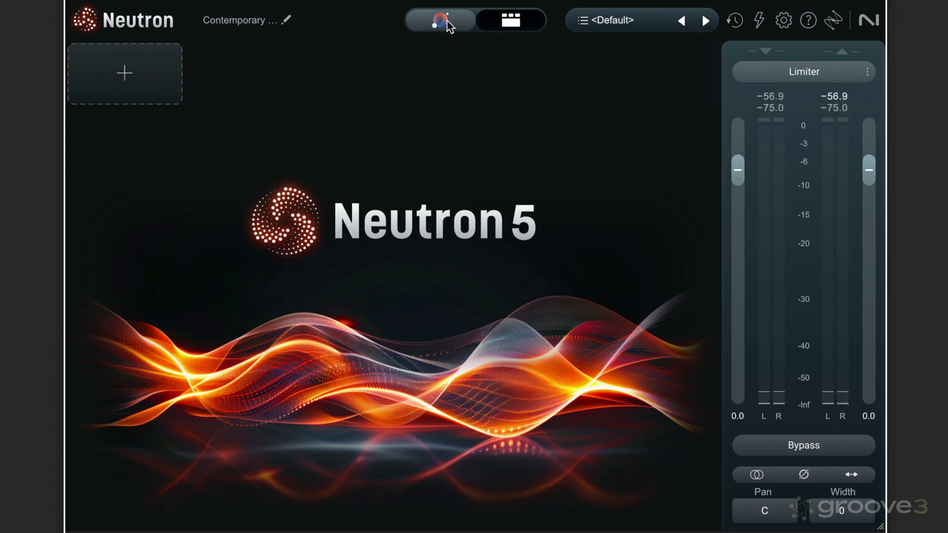
{"action": "left_click", "coordinate": [434, 26]}
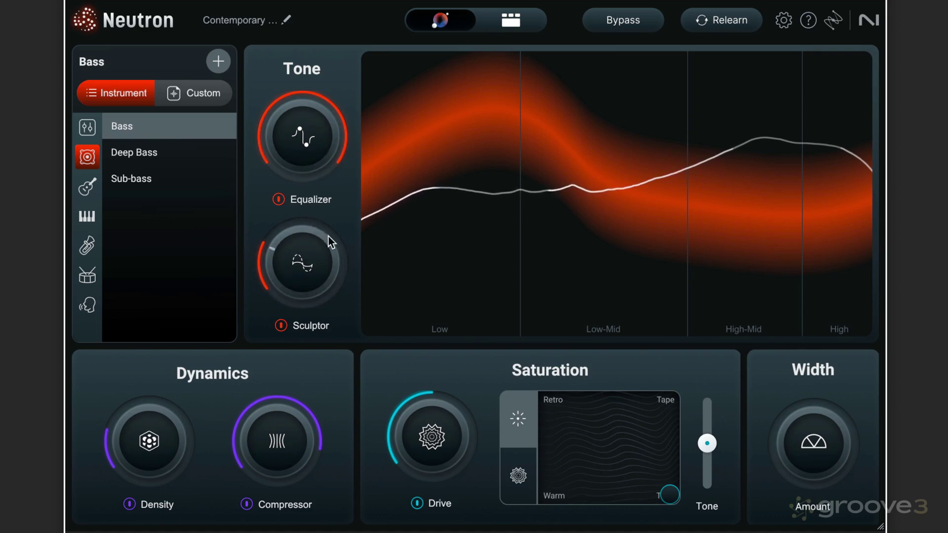
{"action": "left_click", "coordinate": [511, 21]}
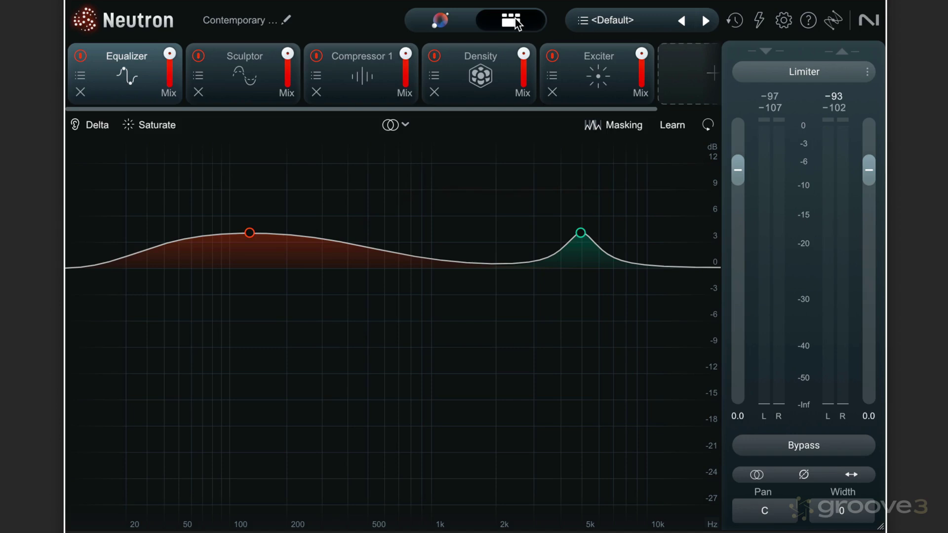
{"action": "left_click", "coordinate": [236, 74]}
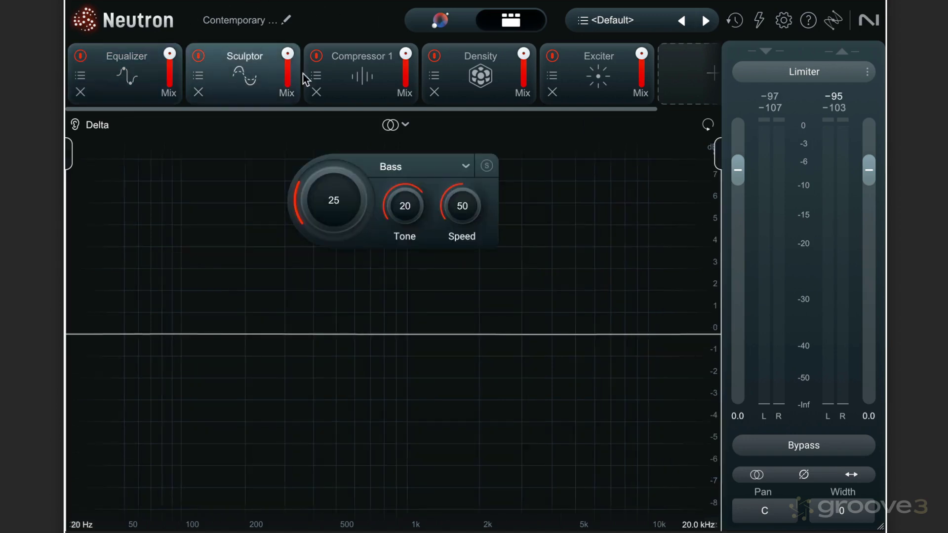
{"action": "left_click", "coordinate": [319, 79]}
{"action": "left_click", "coordinate": [471, 76]}
{"action": "left_click", "coordinate": [572, 75]}
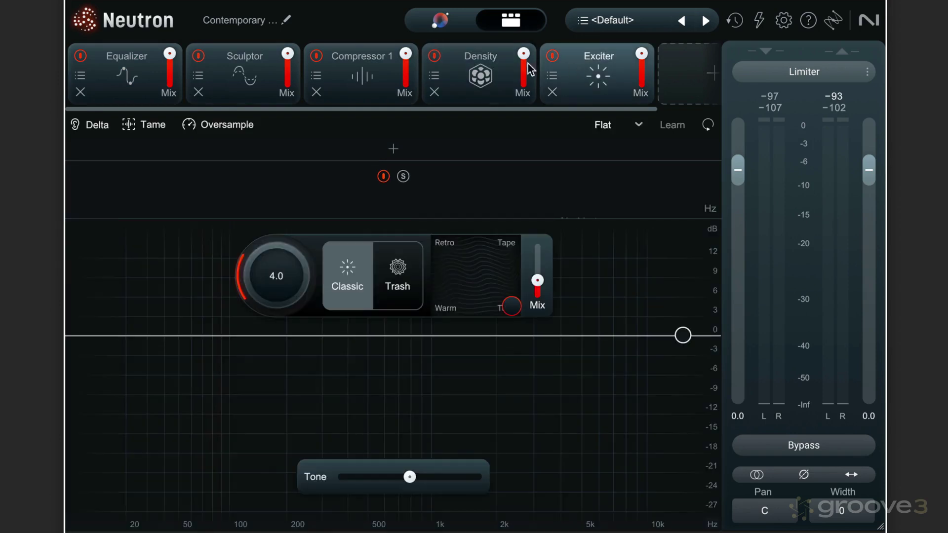
{"action": "left_click", "coordinate": [164, 79]}
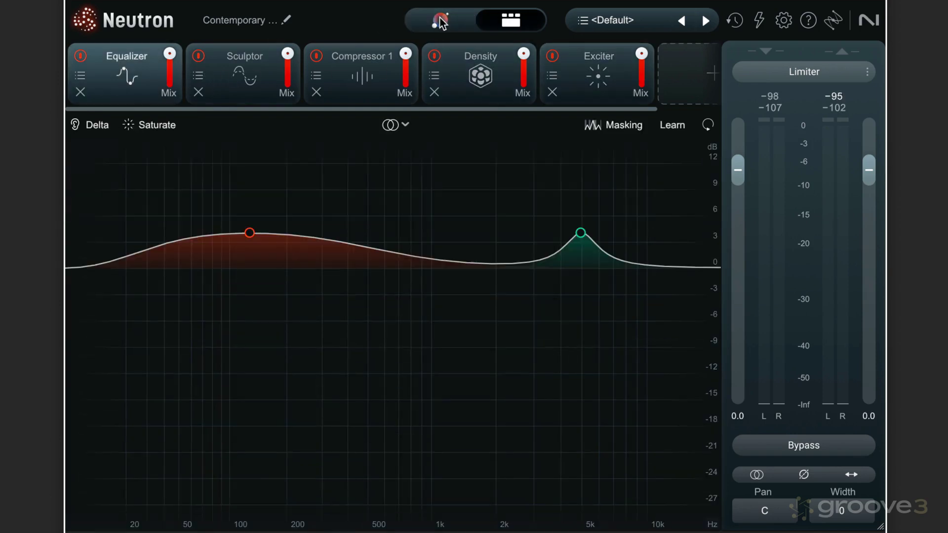
{"action": "left_click", "coordinate": [439, 21]}
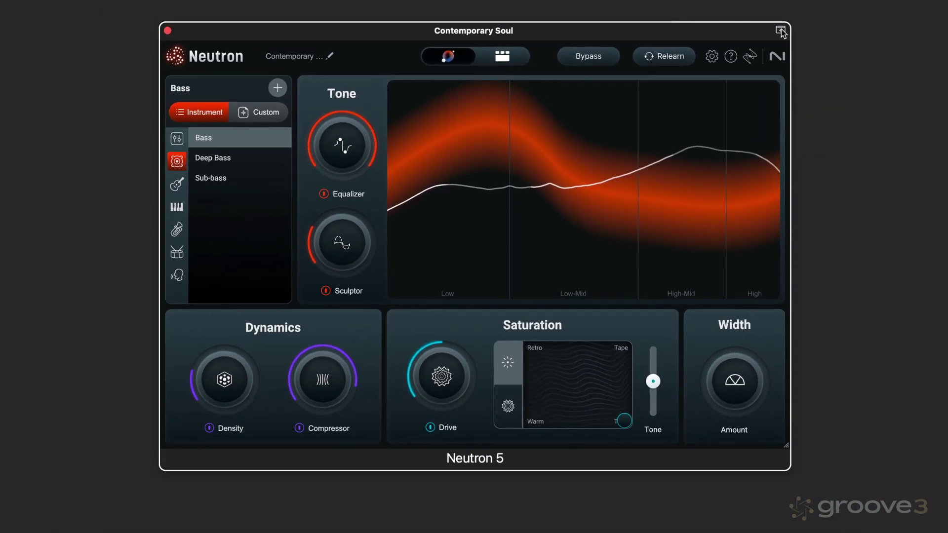
- Expand the plugin window and A/B the bass bypassed versus processed twice, leaving Neutron on
{"action": "left_click", "coordinate": [780, 31]}
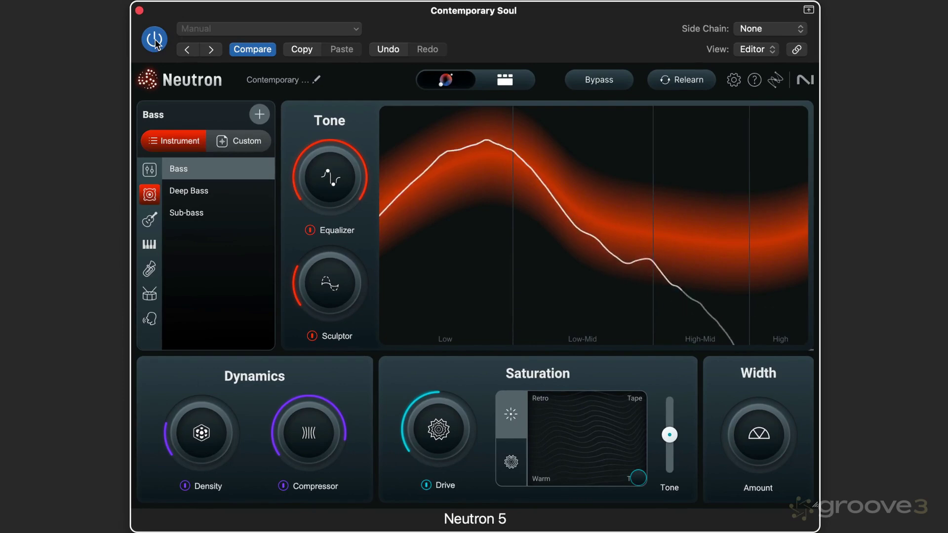
{"action": "left_click", "coordinate": [160, 40]}
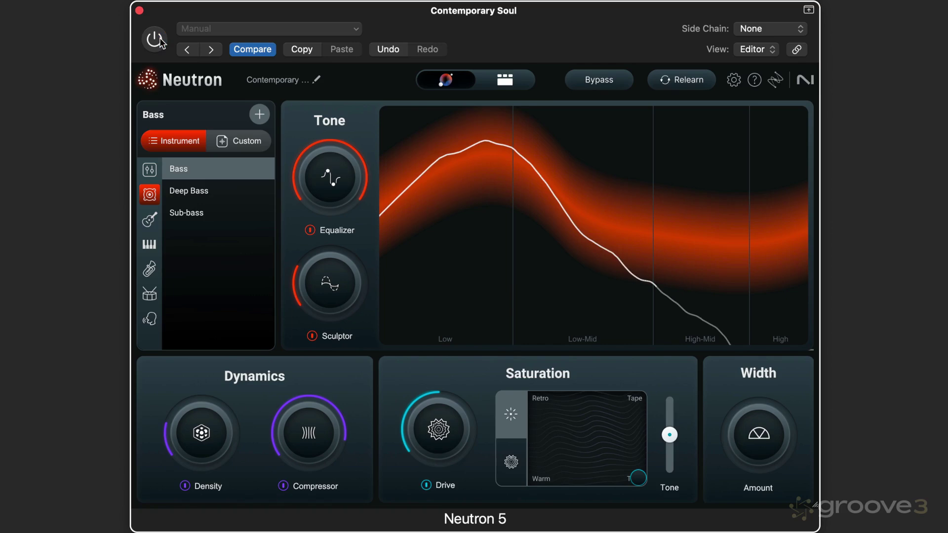
{"action": "left_click", "coordinate": [160, 39]}
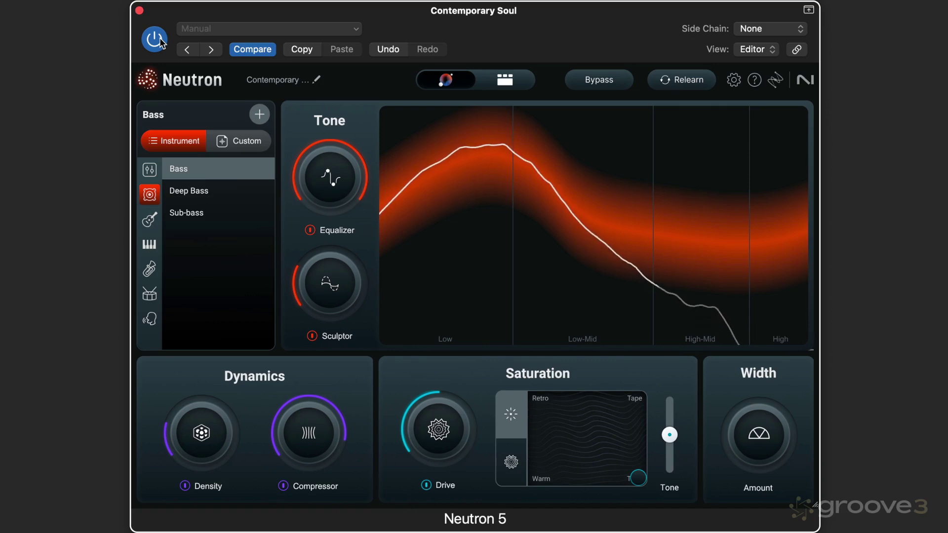
{"action": "left_click", "coordinate": [160, 39]}
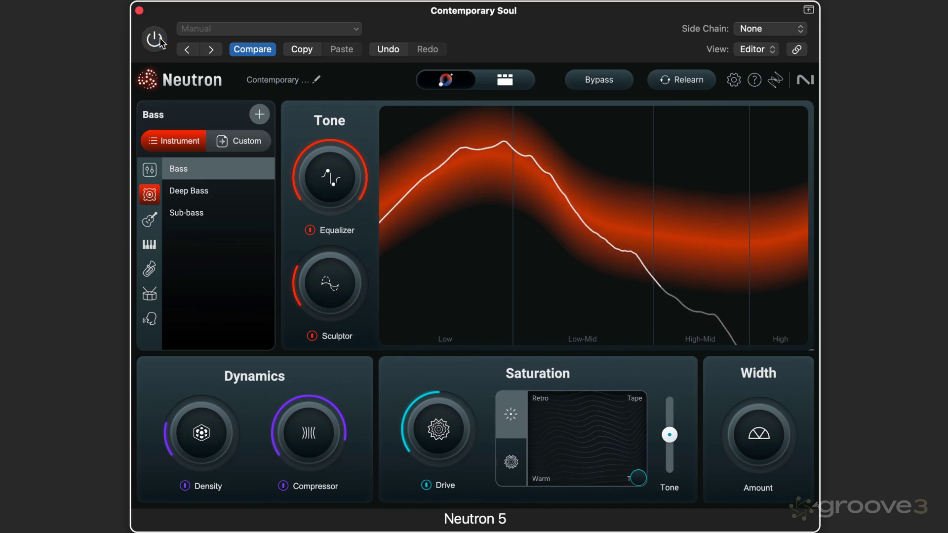
{"action": "left_click", "coordinate": [160, 40]}
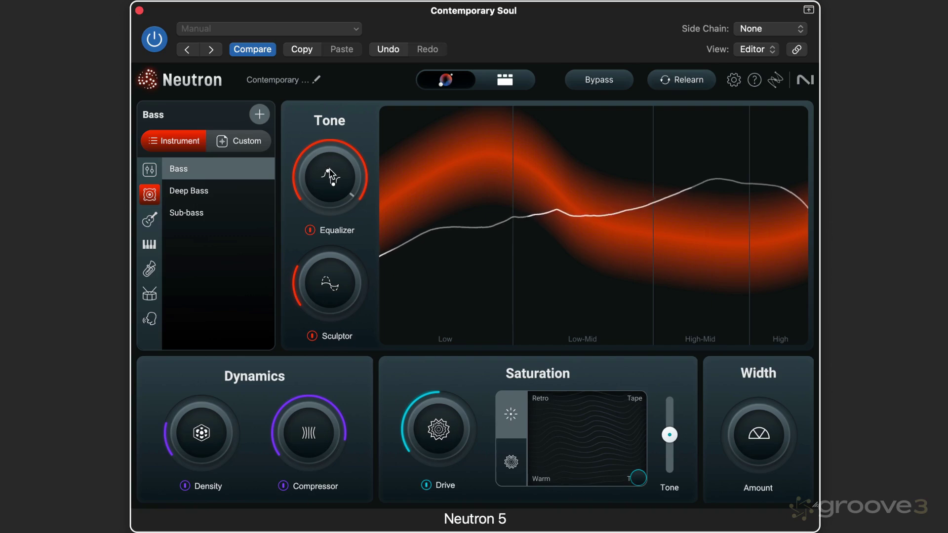
- Flip between the Assistant overview and the detailed module chain several times
{"action": "left_click", "coordinate": [509, 81]}
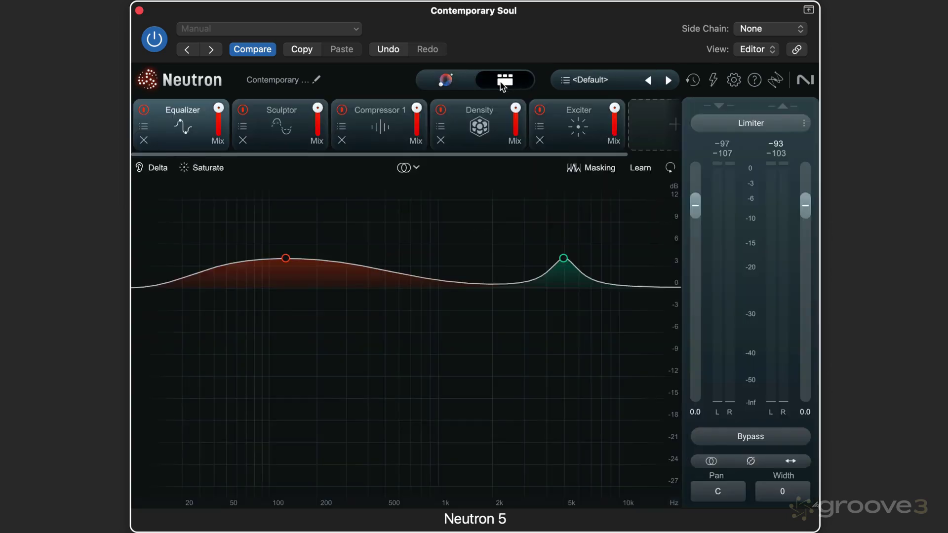
{"action": "left_click", "coordinate": [437, 80]}
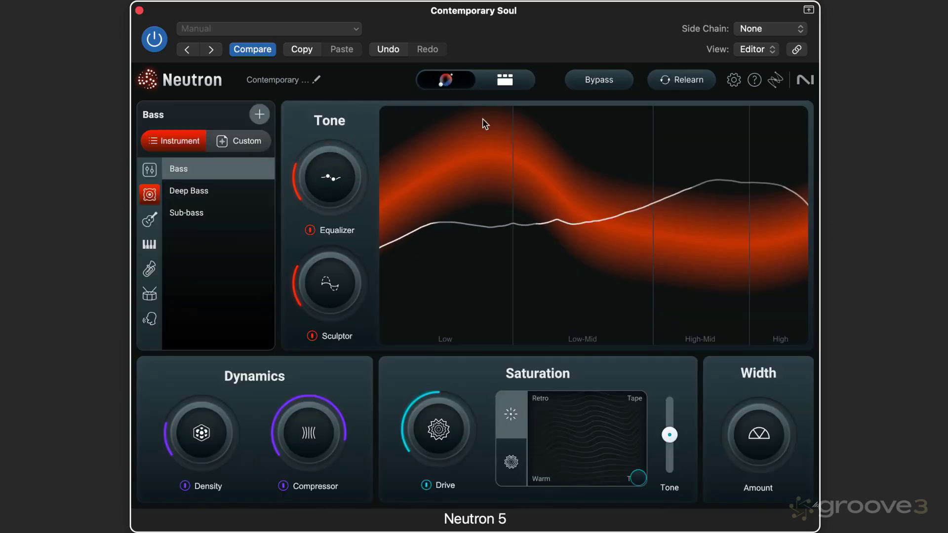
{"action": "left_click", "coordinate": [506, 79]}
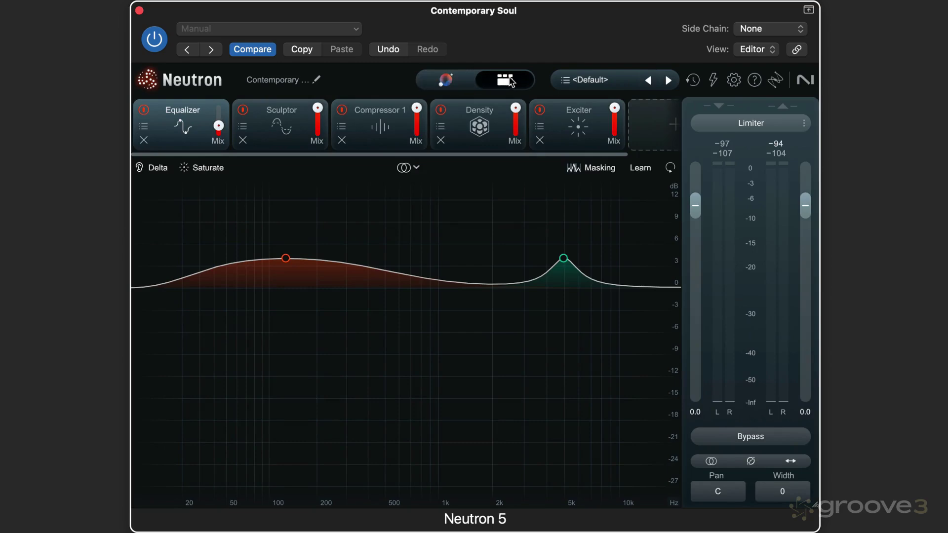
{"action": "left_click", "coordinate": [446, 80]}
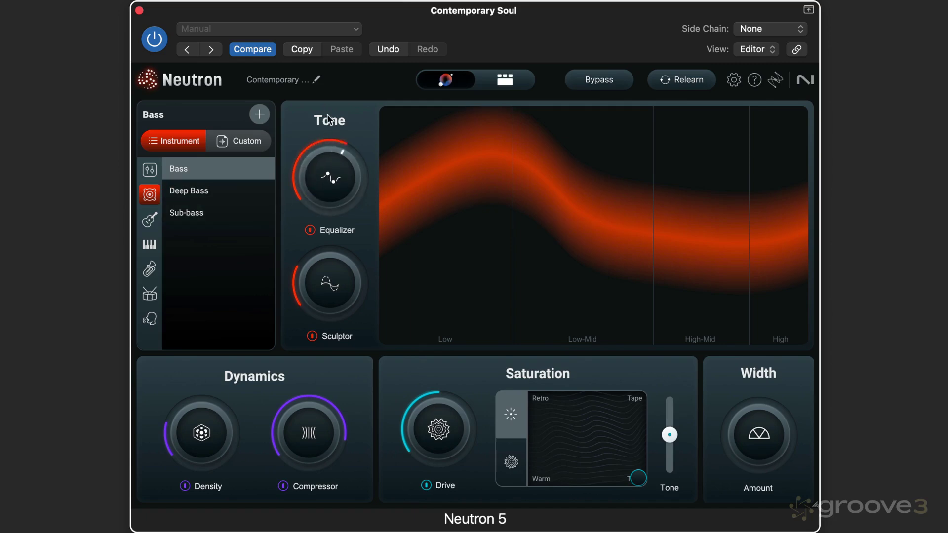
{"action": "left_click", "coordinate": [498, 80]}
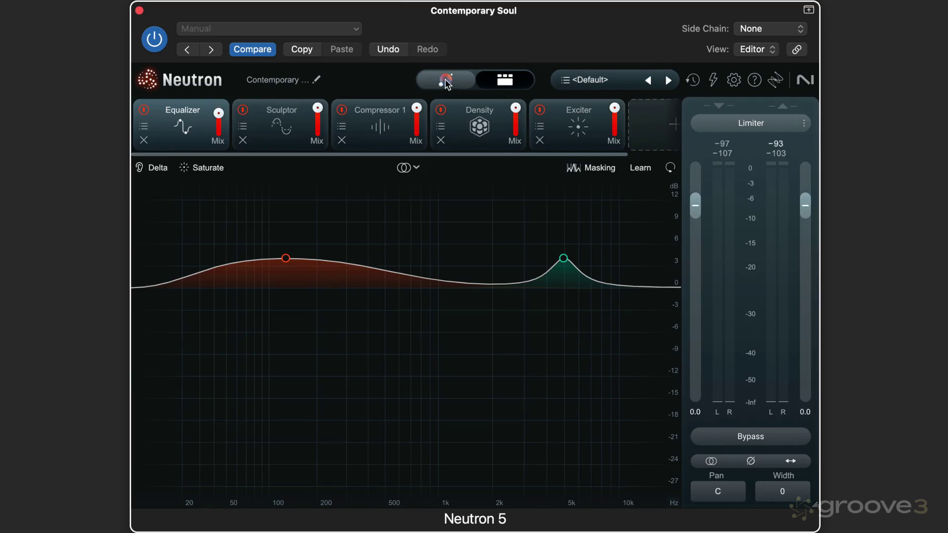
{"action": "left_click", "coordinate": [445, 81]}
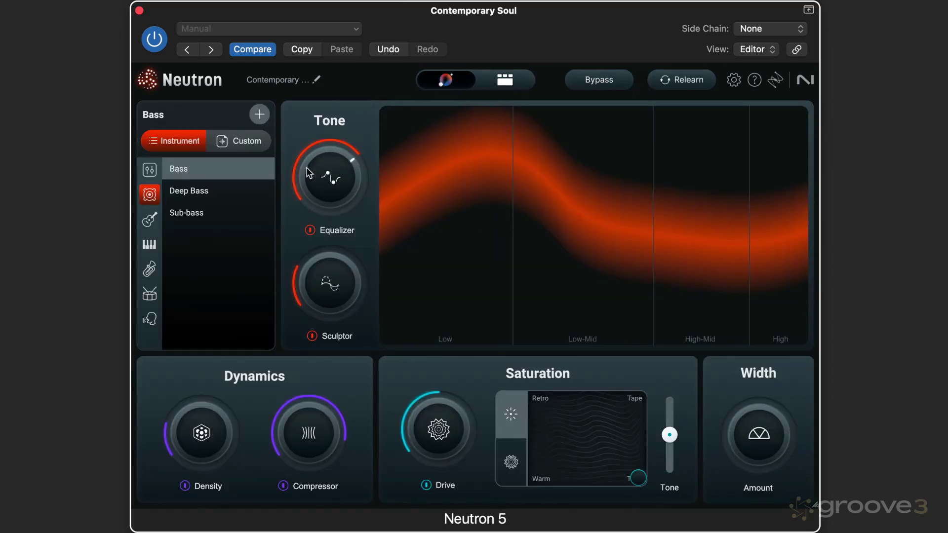
- Disable and re-enable the Equalizer intent, checking the EQ module, then scroll its amount
{"action": "left_click", "coordinate": [310, 230]}
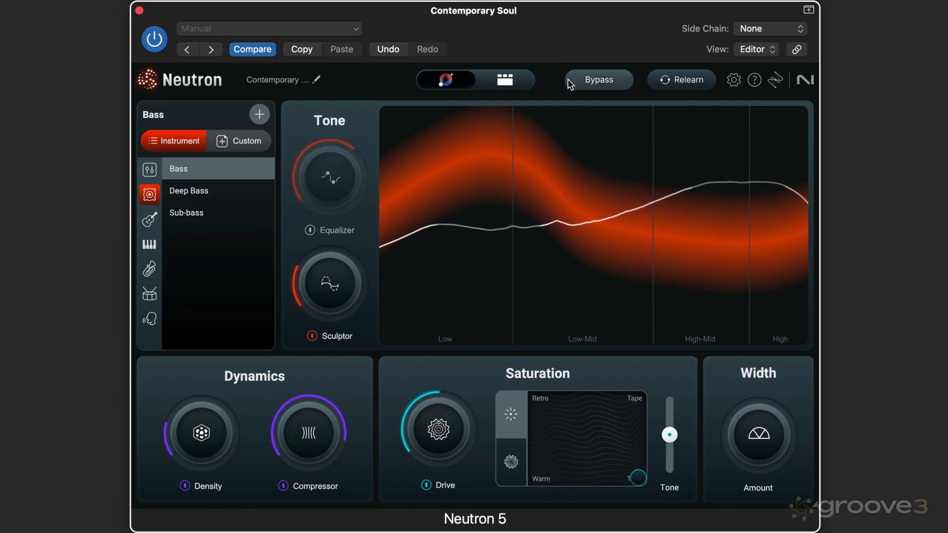
{"action": "left_click", "coordinate": [508, 81]}
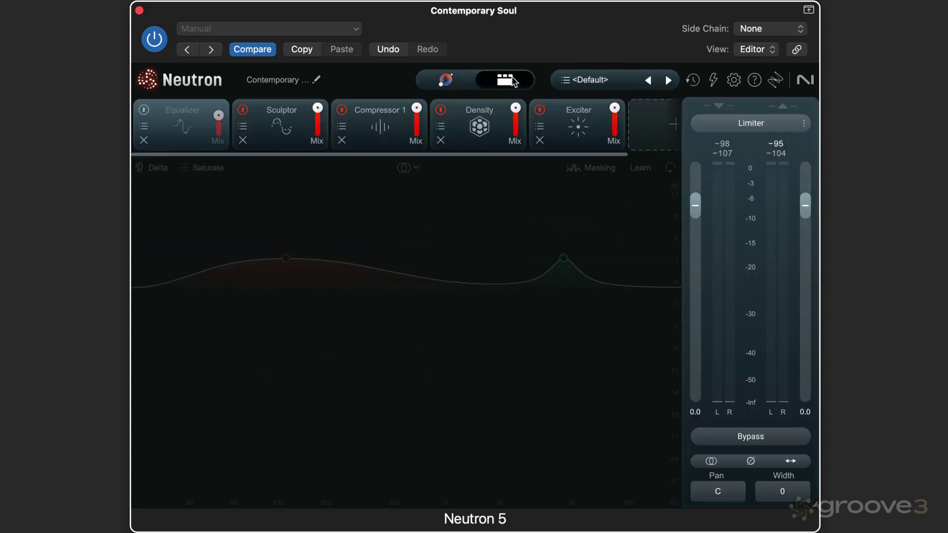
{"action": "left_click", "coordinate": [441, 80]}
{"action": "left_click", "coordinate": [311, 230]}
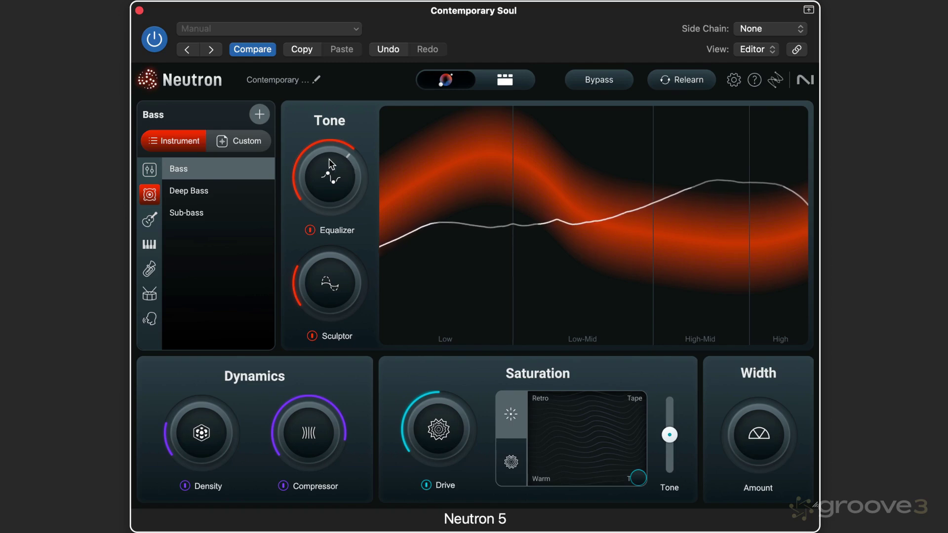
{"action": "scroll", "coordinate": [332, 160], "scroll_direction": "down", "scroll_amount": 5}
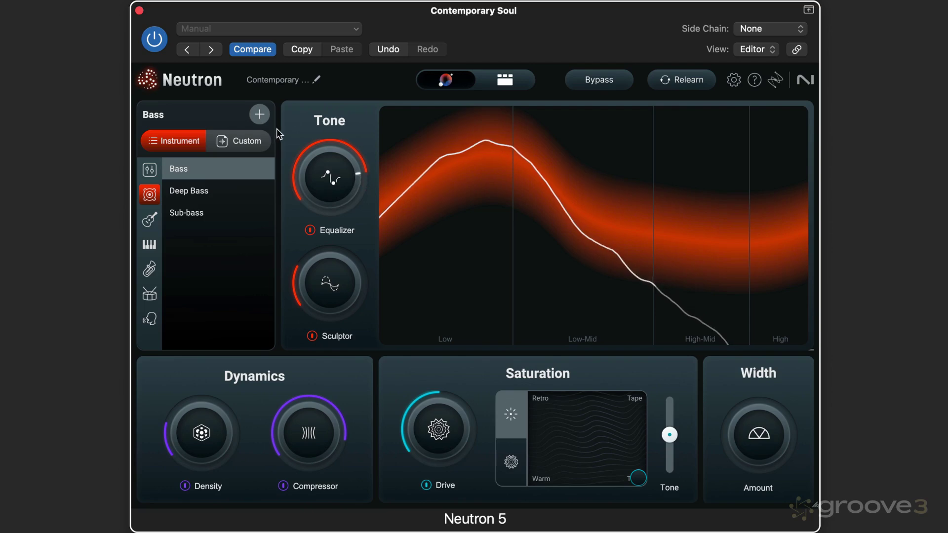
- In the EQ, pull the low bell to 1.8 dB, add a band, raise the upper bell
{"action": "left_click", "coordinate": [511, 82]}
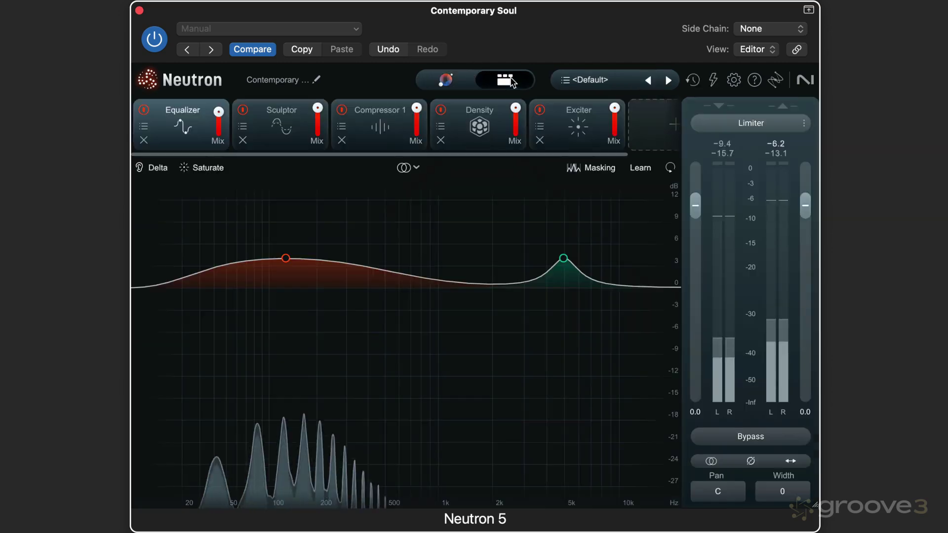
{"action": "key", "text": "space"}
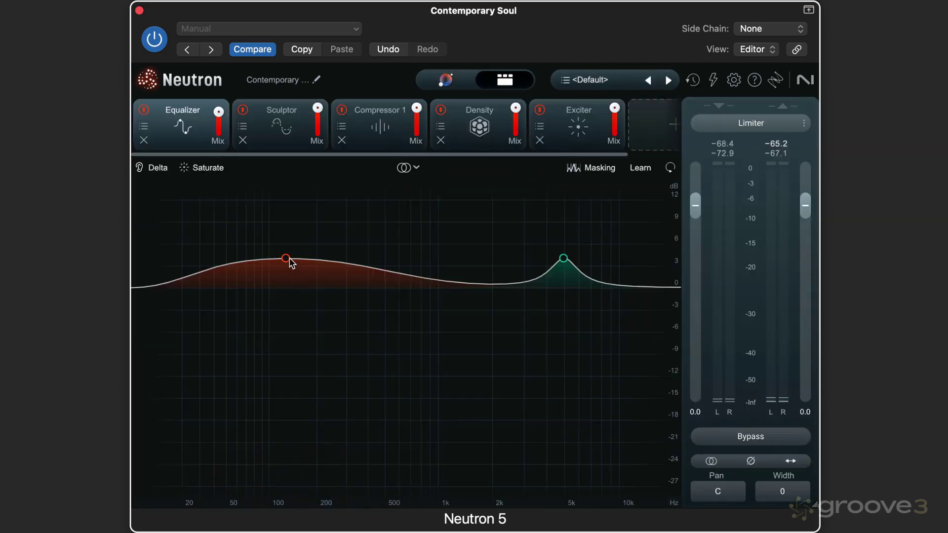
{"action": "key", "text": "space"}
{"action": "left_click_drag", "start_coordinate": [286, 258], "coordinate": [294, 276]}
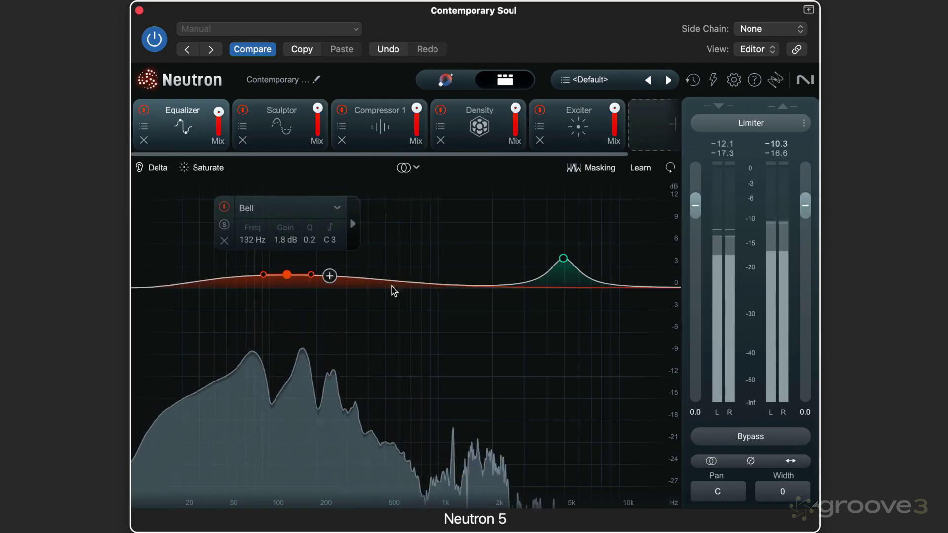
{"action": "left_click_drag", "start_coordinate": [412, 284], "coordinate": [360, 359]}
{"action": "left_click_drag", "start_coordinate": [563, 258], "coordinate": [558, 222]}
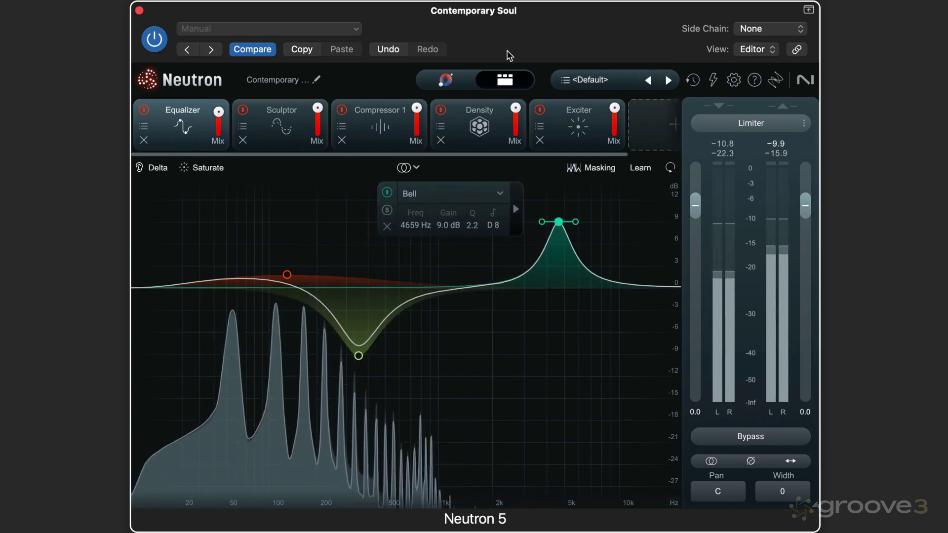
- Toggle the Equalizer intent off and on, then view the EQ's 4.0 dB bell at 4996 Hz
{"action": "left_click", "coordinate": [446, 82]}
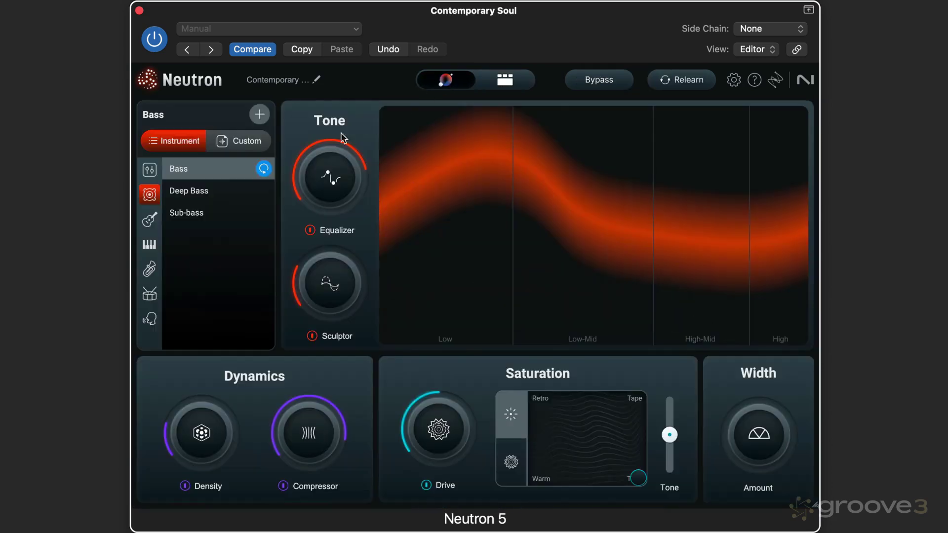
{"action": "left_click", "coordinate": [310, 231]}
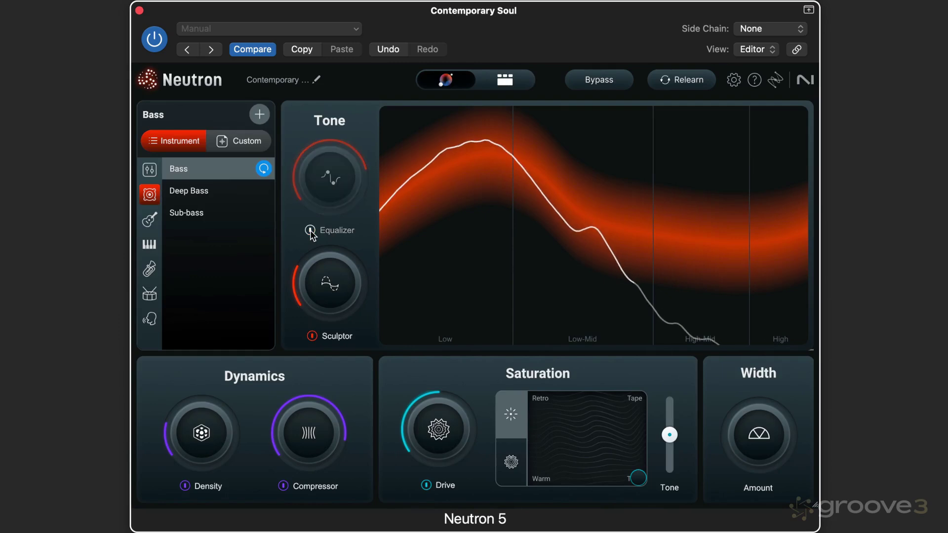
{"action": "left_click", "coordinate": [310, 231]}
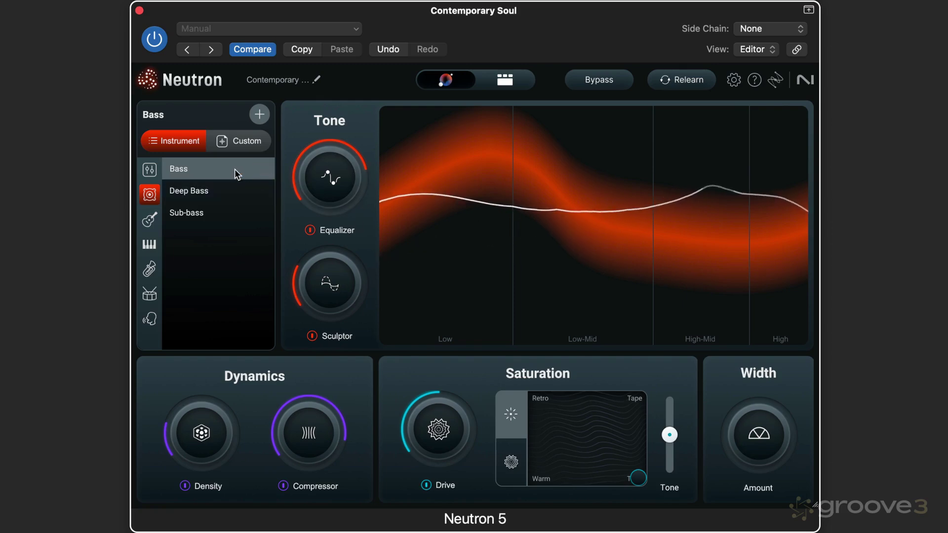
{"action": "left_click", "coordinate": [510, 81]}
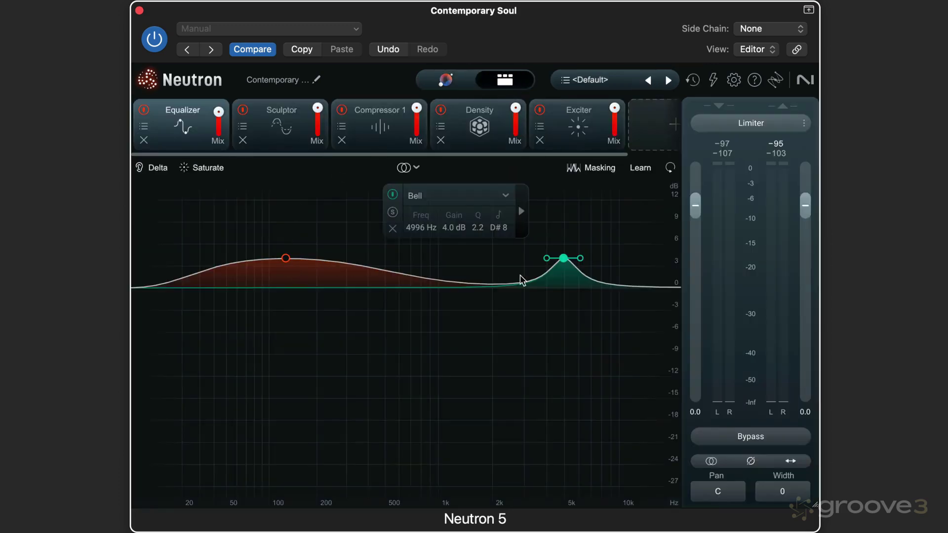
- Browse the Guitar, Keys, Orchestral, All-Purpose and Bass instrument profiles
{"action": "left_click", "coordinate": [443, 84]}
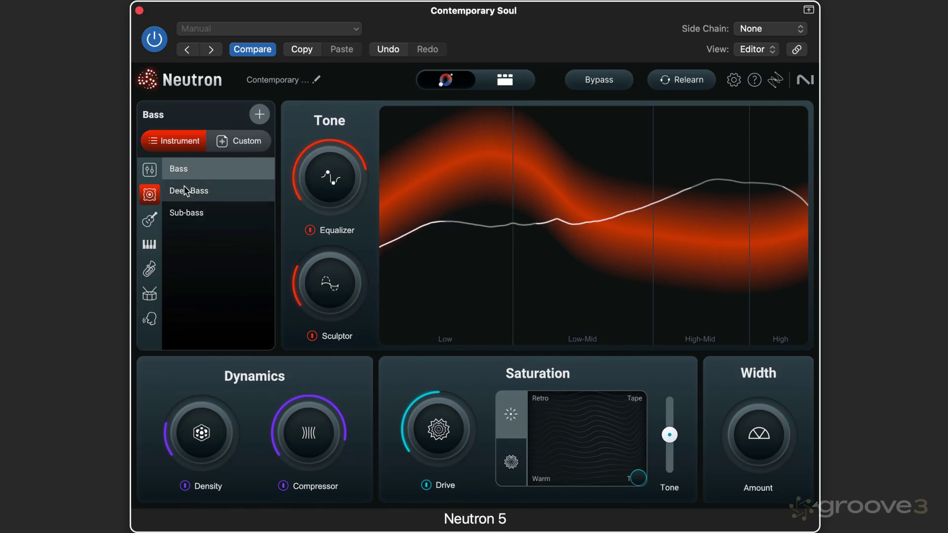
{"action": "left_click", "coordinate": [151, 219]}
{"action": "left_click", "coordinate": [151, 244]}
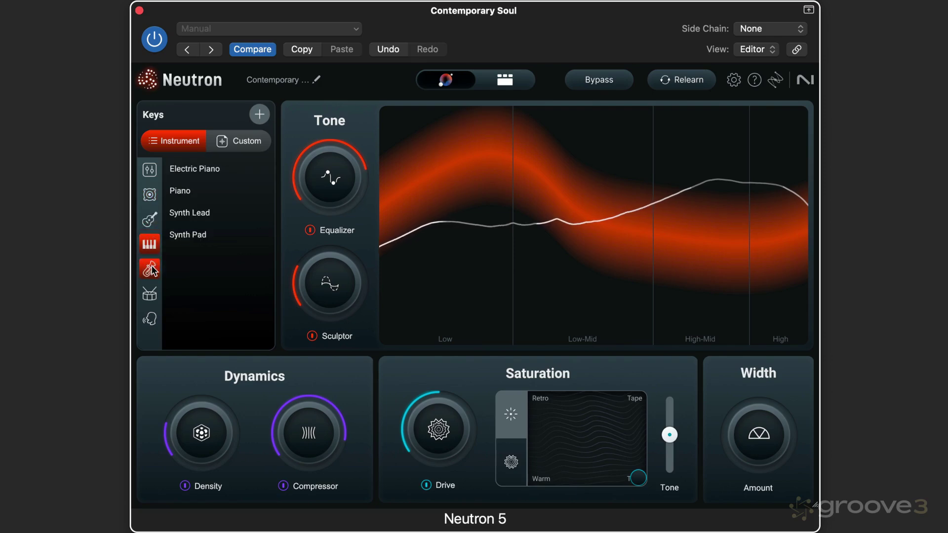
{"action": "left_click", "coordinate": [152, 269]}
{"action": "left_click", "coordinate": [150, 171]}
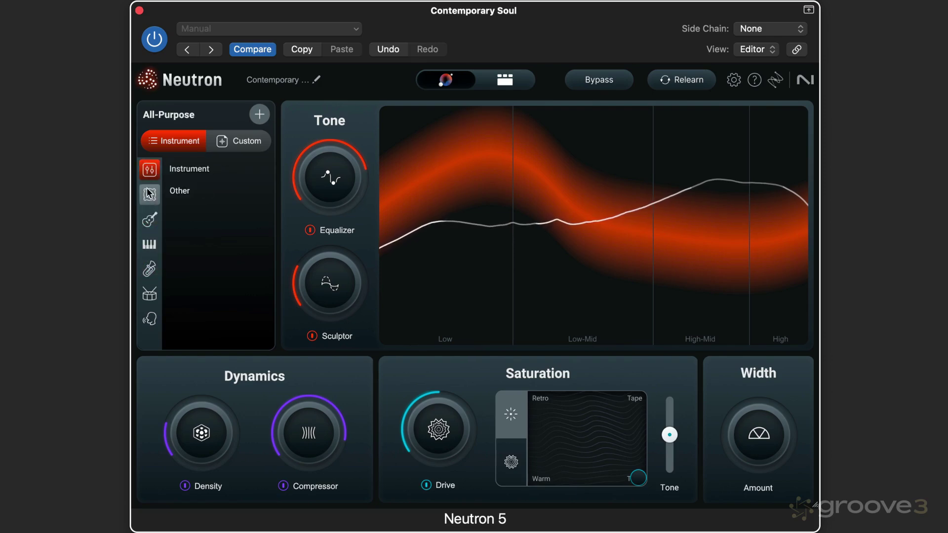
{"action": "left_click", "coordinate": [148, 194]}
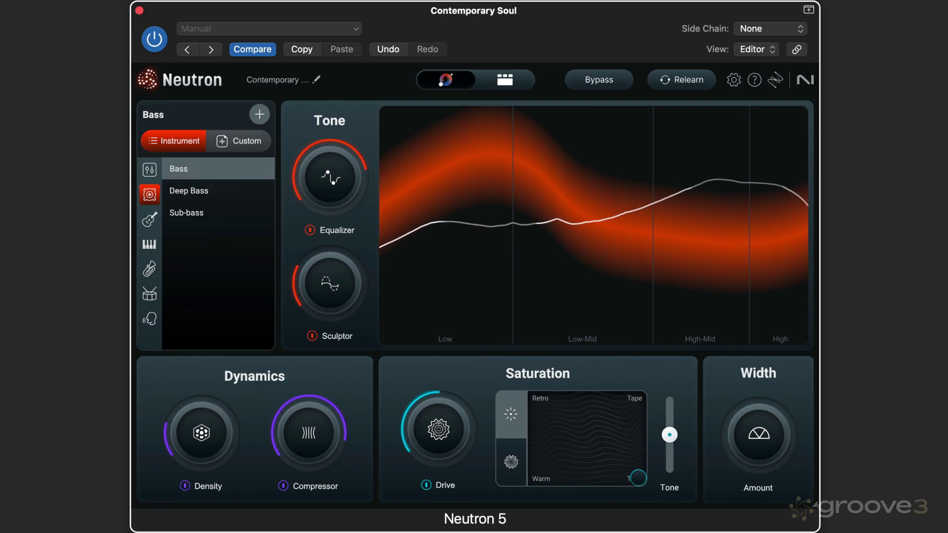
{"action": "left_click", "coordinate": [149, 220]}
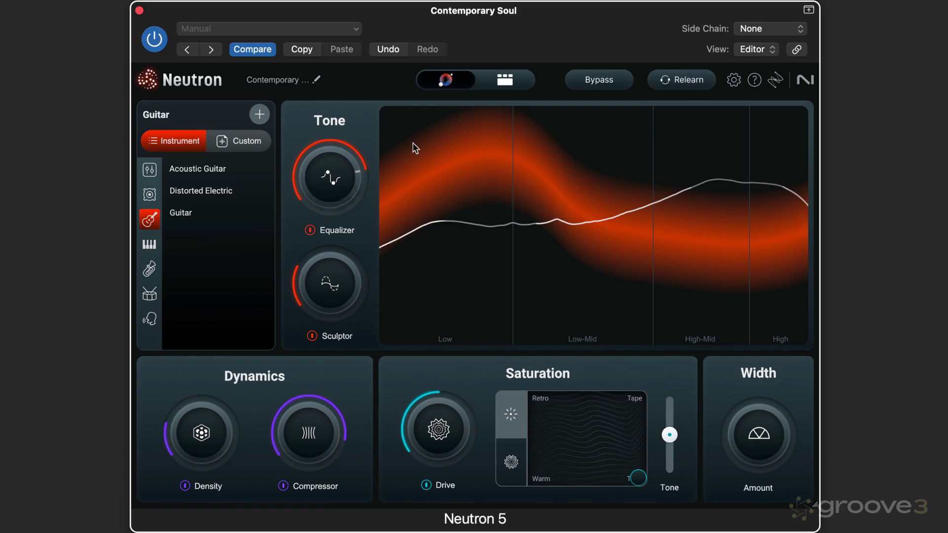
- Relearn the track and return to the Bass Assistant overview
{"action": "left_click", "coordinate": [683, 84]}
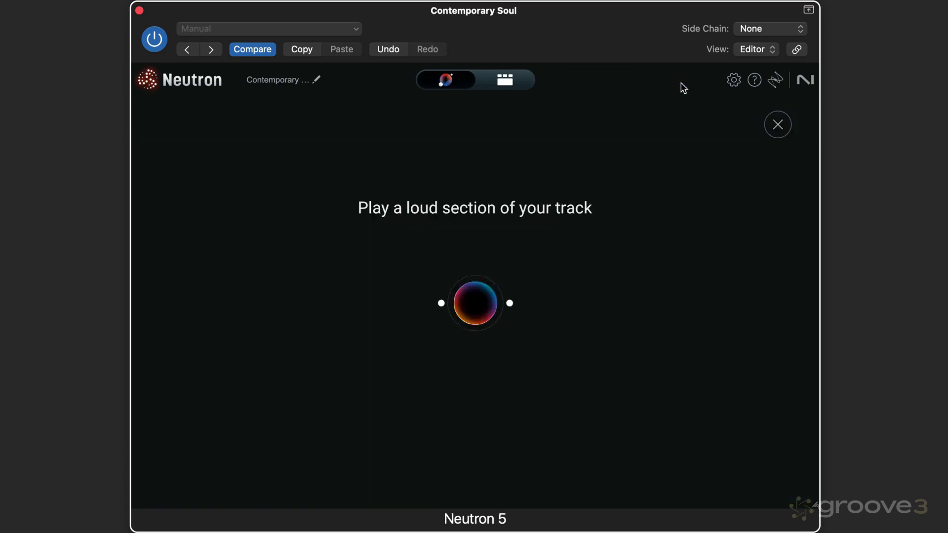
{"action": "left_click", "coordinate": [512, 85]}
{"action": "left_click", "coordinate": [445, 83]}
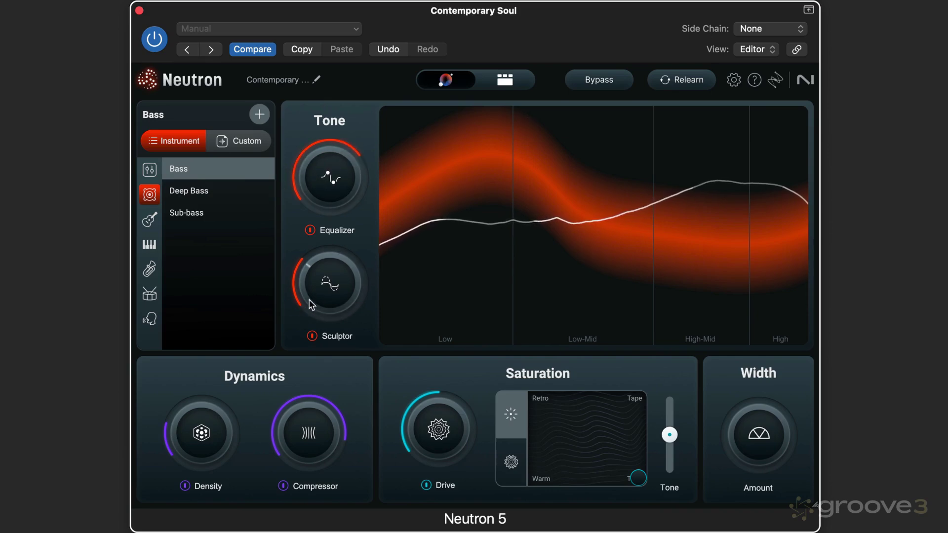
- Raise then drop the Sculptor amount, comparing it against the Sculptor module
{"action": "mouse_move", "coordinate": [309, 303]}
{"action": "left_mouse_down"}
{"action": "mouse_move", "coordinate": [304, 264]}
{"action": "mouse_move", "coordinate": [304, 274]}
{"action": "left_mouse_up"}
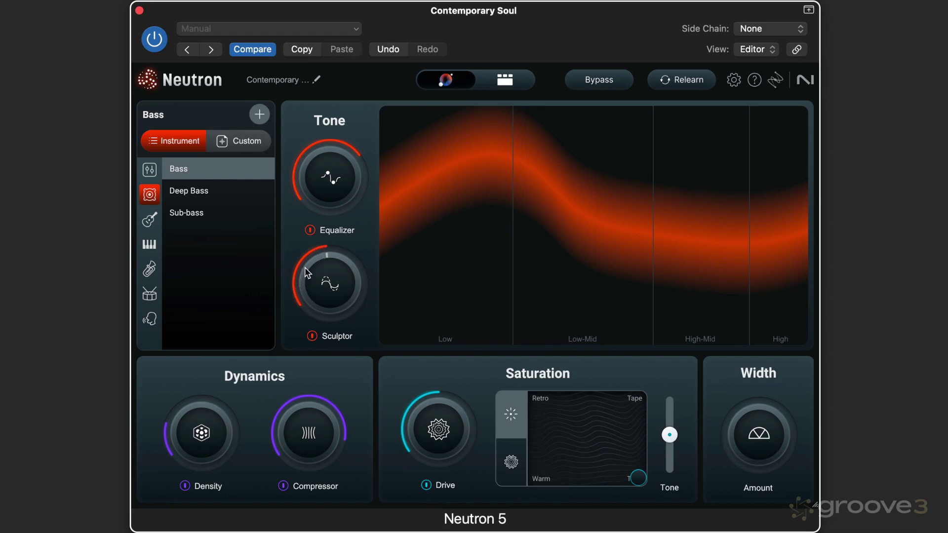
{"action": "mouse_move", "coordinate": [304, 267]}
{"action": "left_mouse_down"}
{"action": "mouse_move", "coordinate": [321, 258]}
{"action": "mouse_move", "coordinate": [334, 200]}
{"action": "left_mouse_up"}
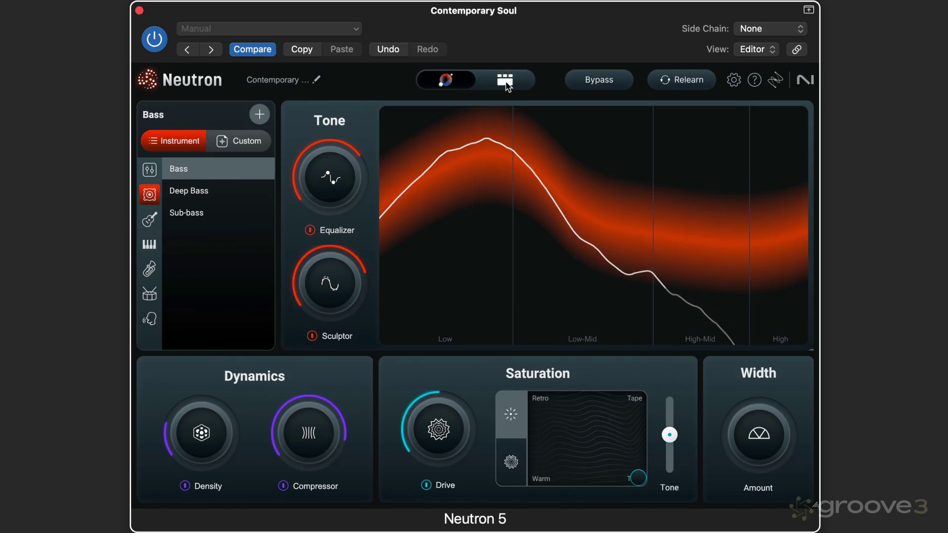
{"action": "left_click", "coordinate": [504, 79]}
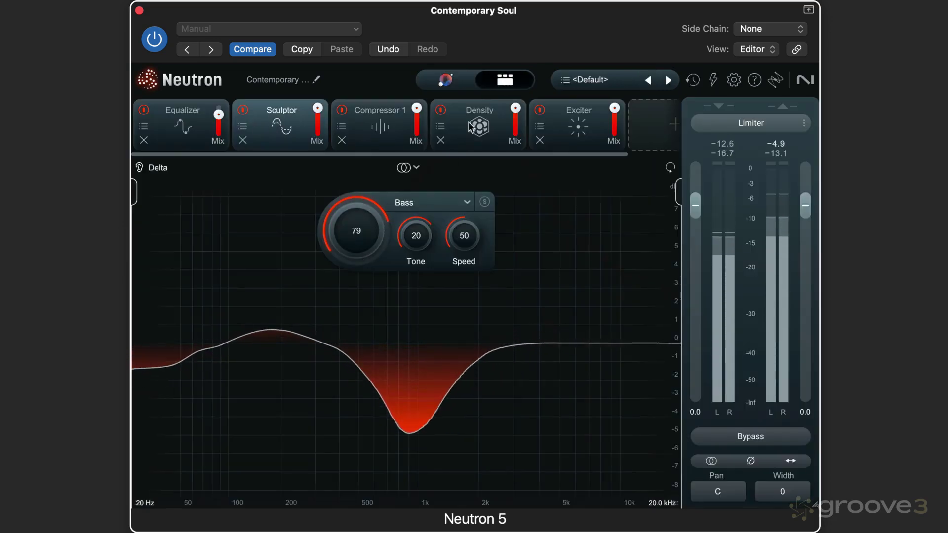
{"action": "left_click", "coordinate": [445, 81]}
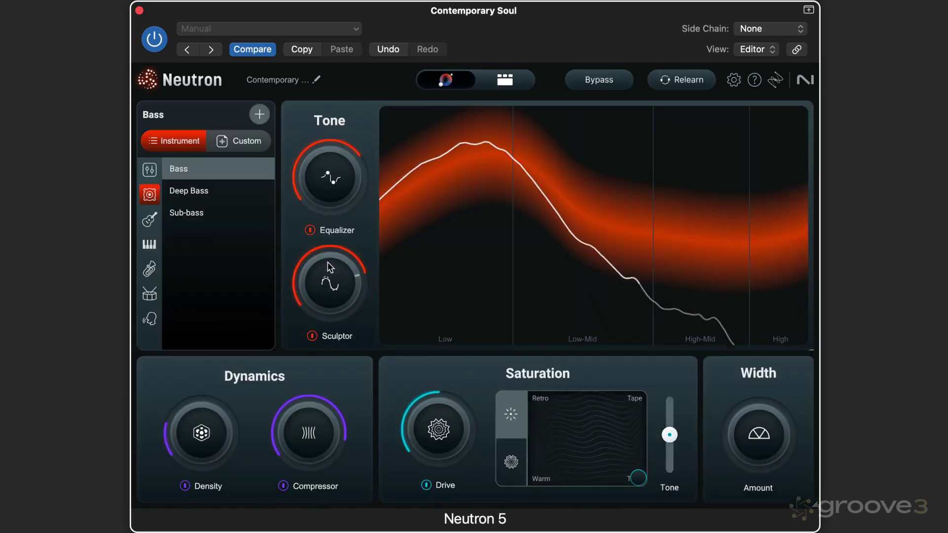
{"action": "left_click_drag", "start_coordinate": [311, 269], "coordinate": [245, 359]}
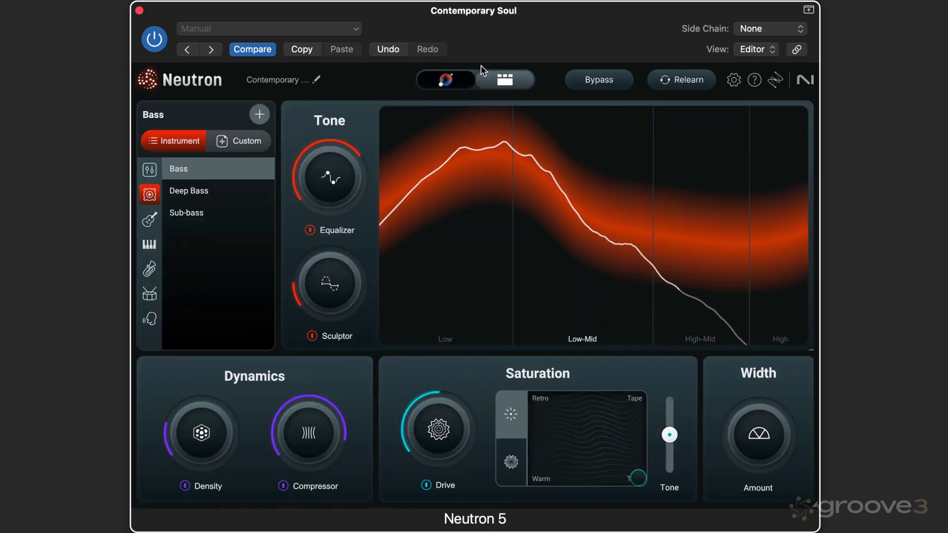
{"action": "left_click", "coordinate": [509, 79]}
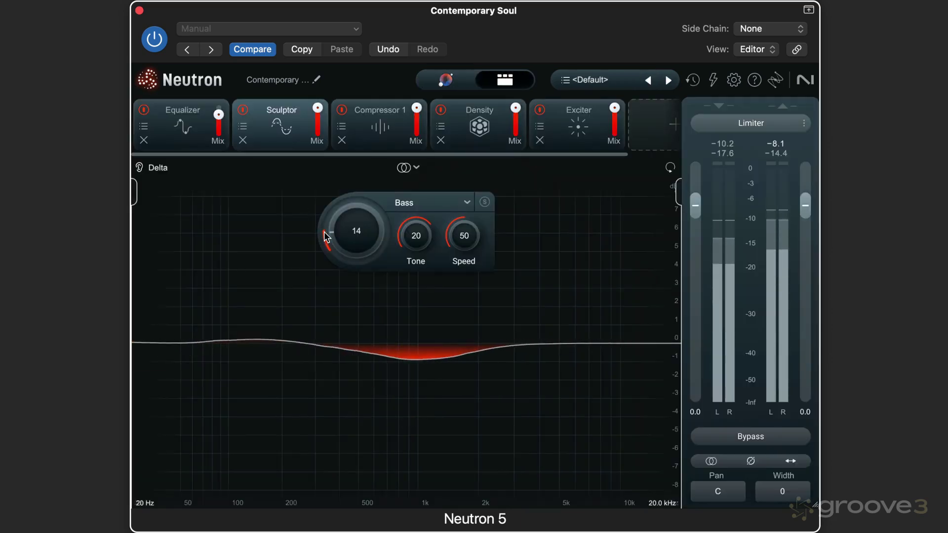
- Raise Sculptor Bass from 14 to 76, then push the Sculptor amount near full (Bass 84)
{"action": "left_click_drag", "start_coordinate": [329, 237], "coordinate": [341, 188]}
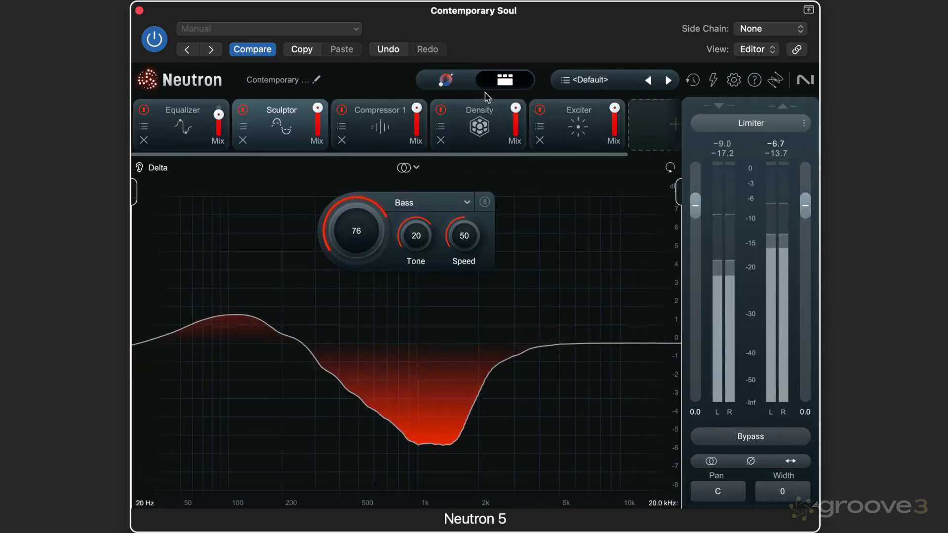
{"action": "left_click", "coordinate": [443, 78]}
{"action": "left_click_drag", "start_coordinate": [301, 276], "coordinate": [326, 198]}
{"action": "left_click", "coordinate": [505, 79]}
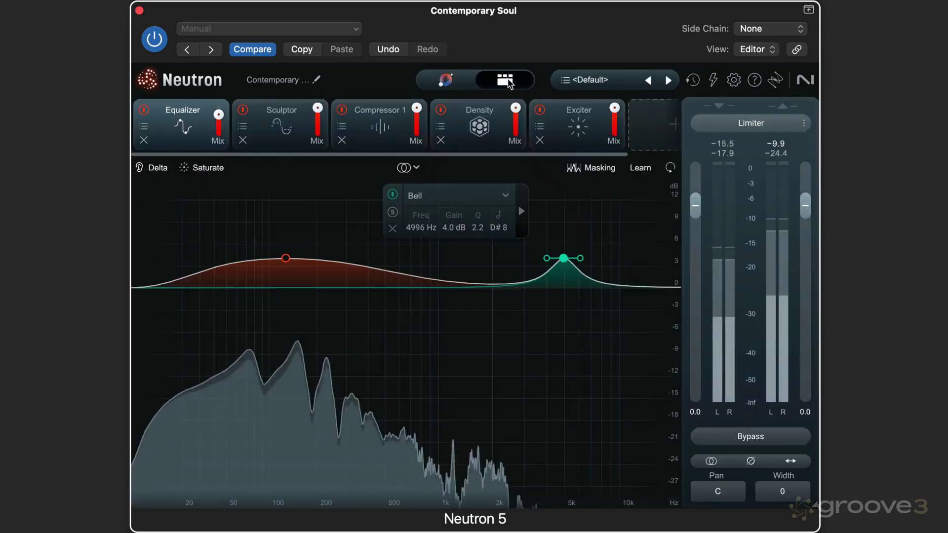
{"action": "left_click", "coordinate": [281, 124]}
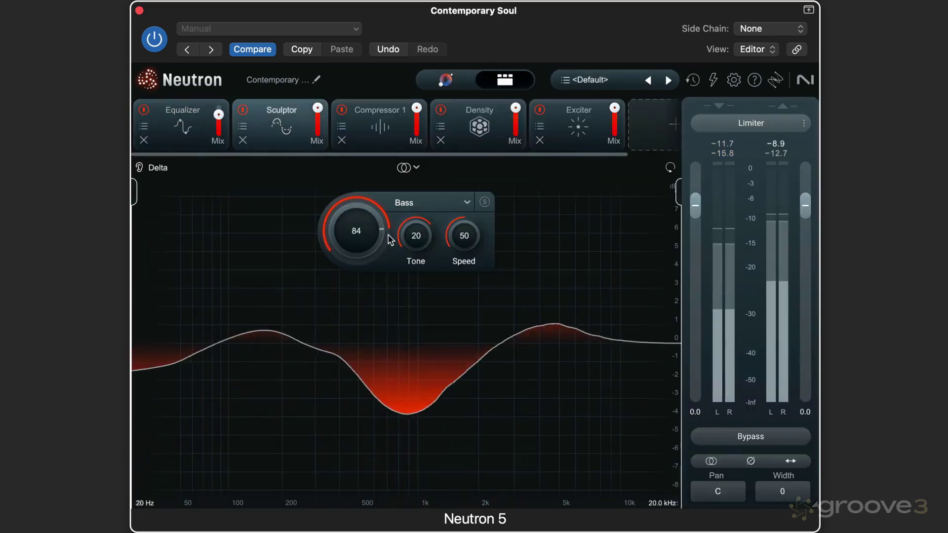
- Turn the Density amount up and check the Density module's Range in the chain view
{"action": "left_click", "coordinate": [431, 82]}
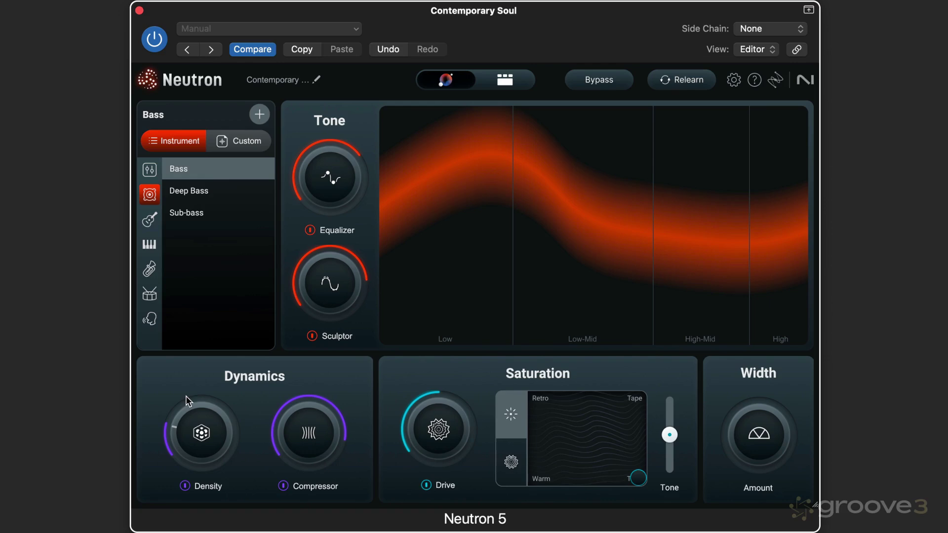
{"action": "left_click_drag", "start_coordinate": [186, 395], "coordinate": [199, 318]}
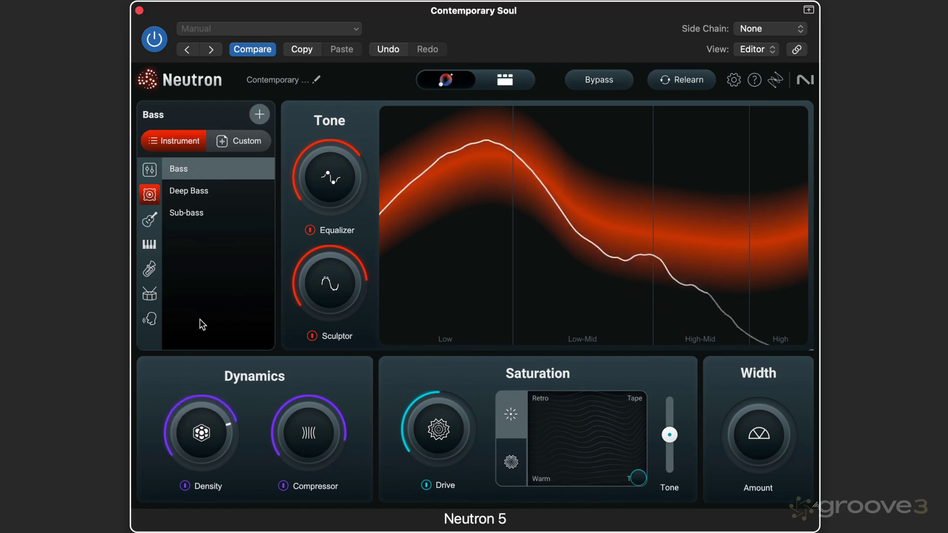
{"action": "left_click", "coordinate": [504, 79]}
{"action": "left_click", "coordinate": [476, 115]}
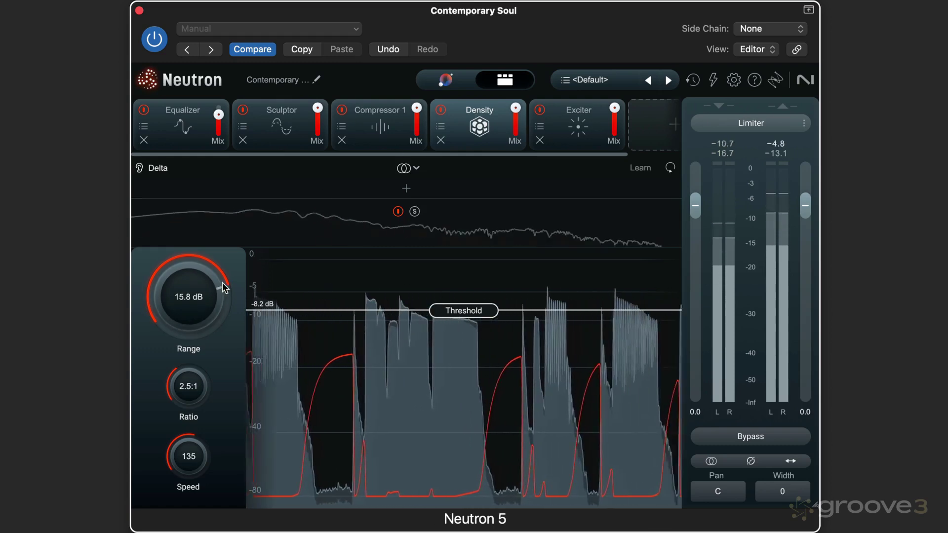
{"action": "left_click", "coordinate": [445, 80]}
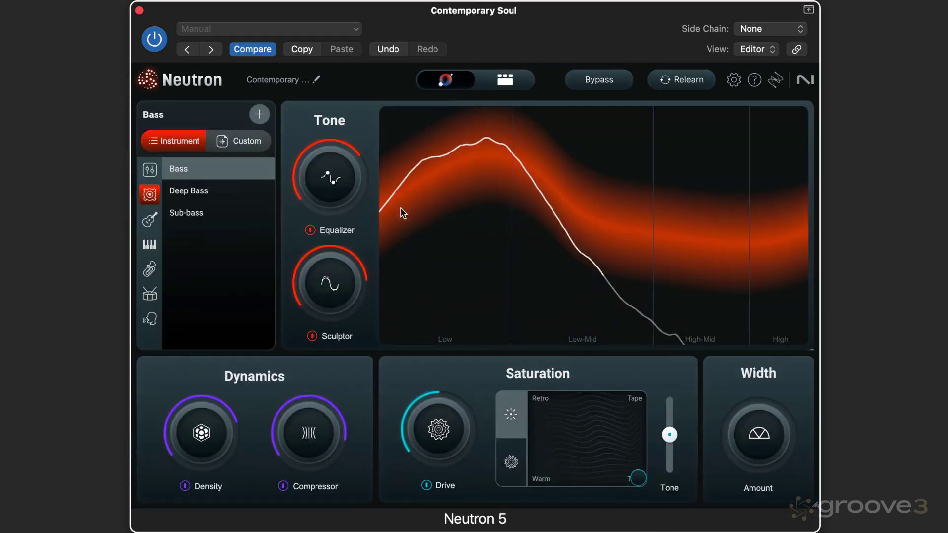
- Lower Density, check the reduced Range, then raise Density to about halfway
{"action": "left_click_drag", "start_coordinate": [215, 400], "coordinate": [96, 518]}
{"action": "left_click", "coordinate": [496, 78]}
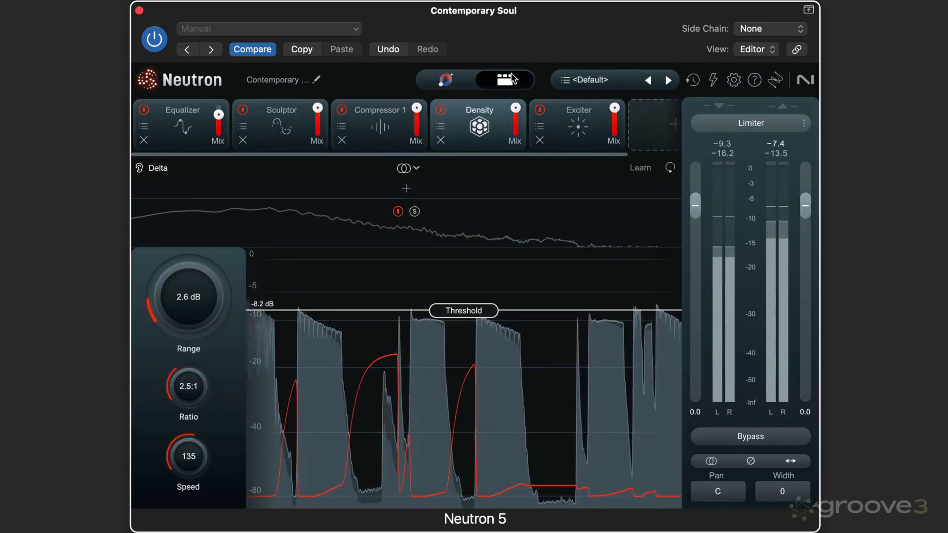
{"action": "left_click", "coordinate": [446, 80]}
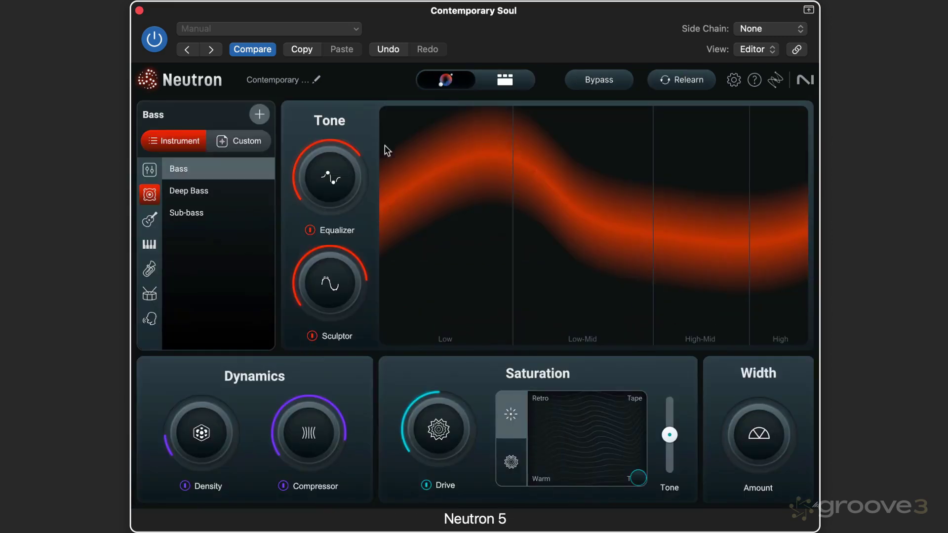
{"action": "left_click_drag", "start_coordinate": [194, 437], "coordinate": [194, 371]}
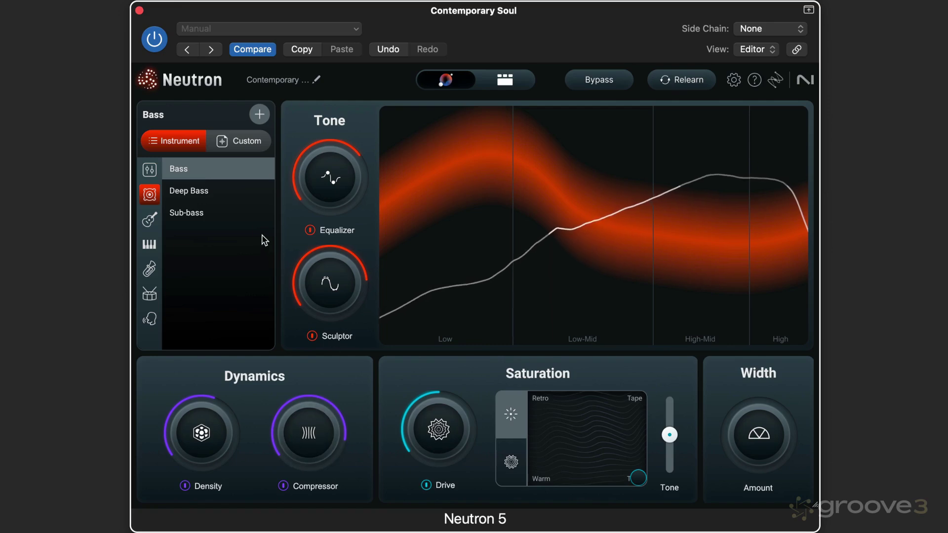
- Lower the Compressor amount and show Compressor 1: 3.0:1 ratio, −12.6 dB threshold
{"action": "left_click_drag", "start_coordinate": [330, 419], "coordinate": [224, 494]}
{"action": "left_click", "coordinate": [504, 80]}
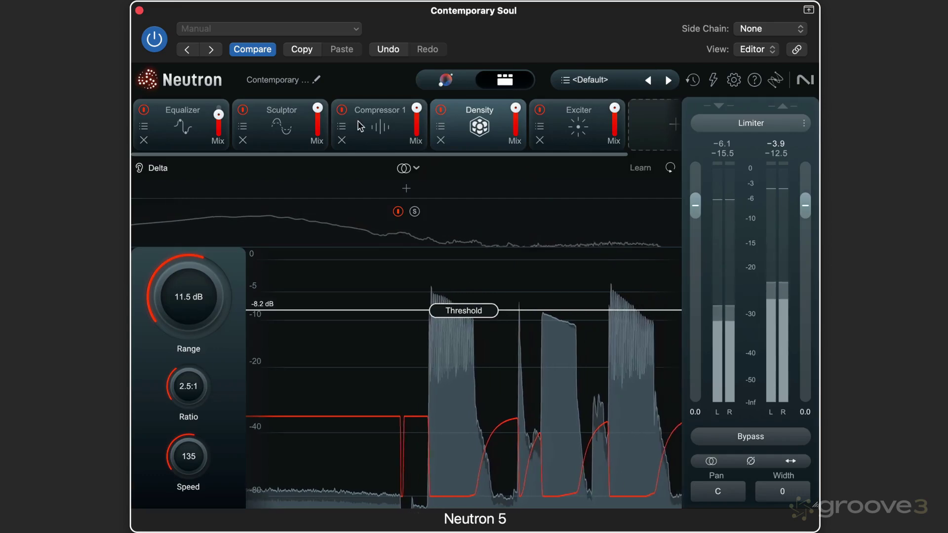
{"action": "left_click", "coordinate": [384, 118]}
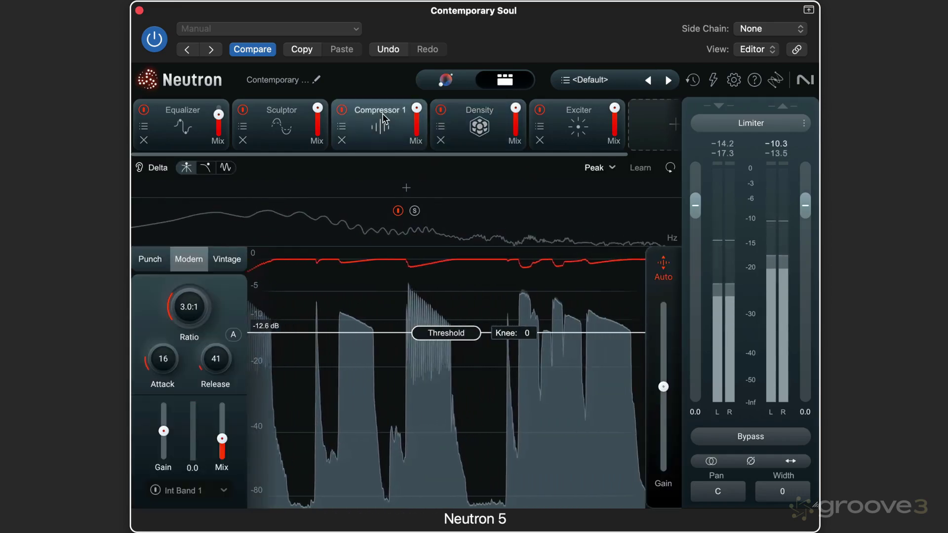
{"action": "mouse_move", "coordinate": [224, 444]}
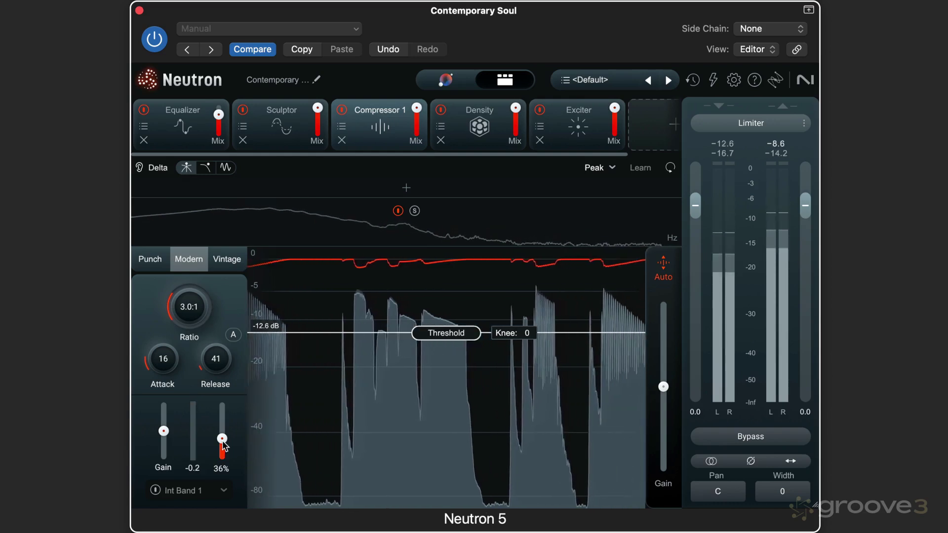
{"action": "left_click", "coordinate": [450, 83]}
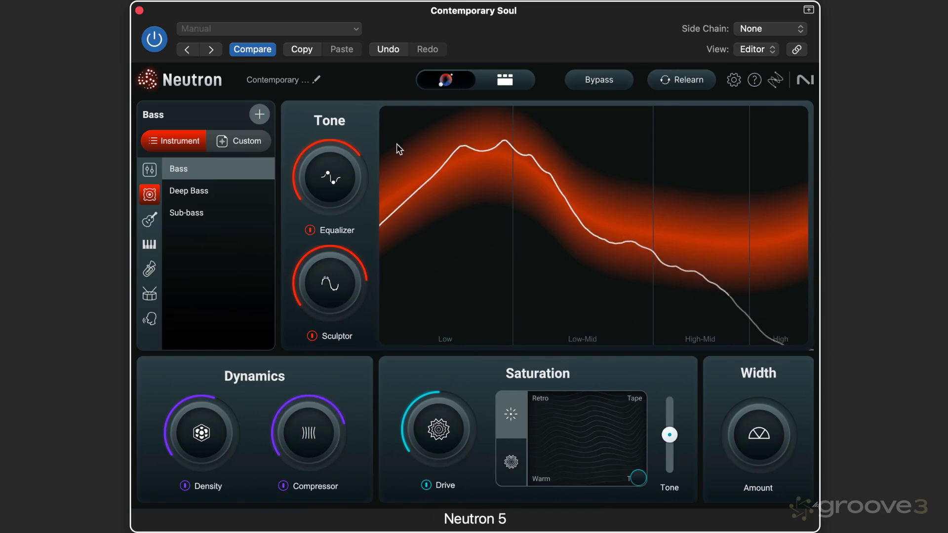
{"action": "left_click", "coordinate": [505, 79]}
{"action": "mouse_move", "coordinate": [222, 417]}
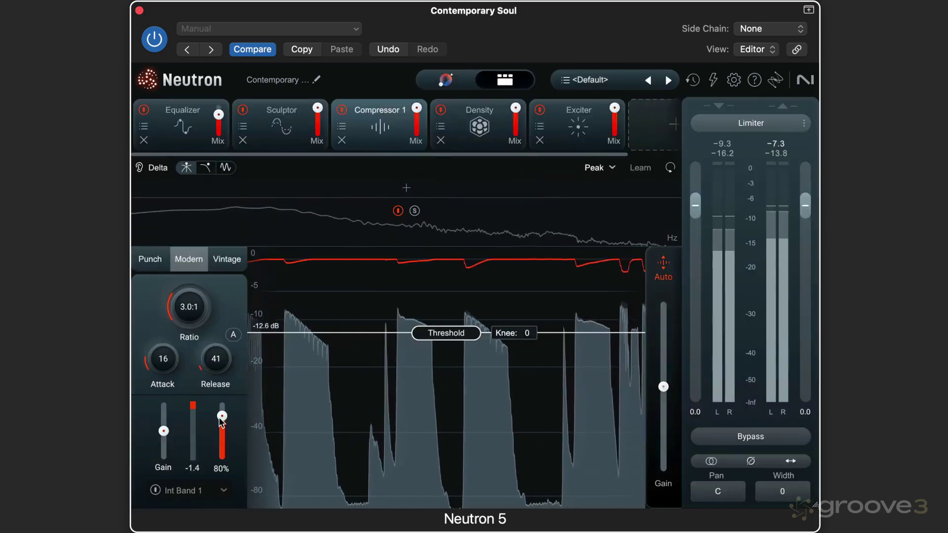
- Adjust the Saturation Drive and toggle its power off and back on
{"action": "left_click", "coordinate": [455, 87]}
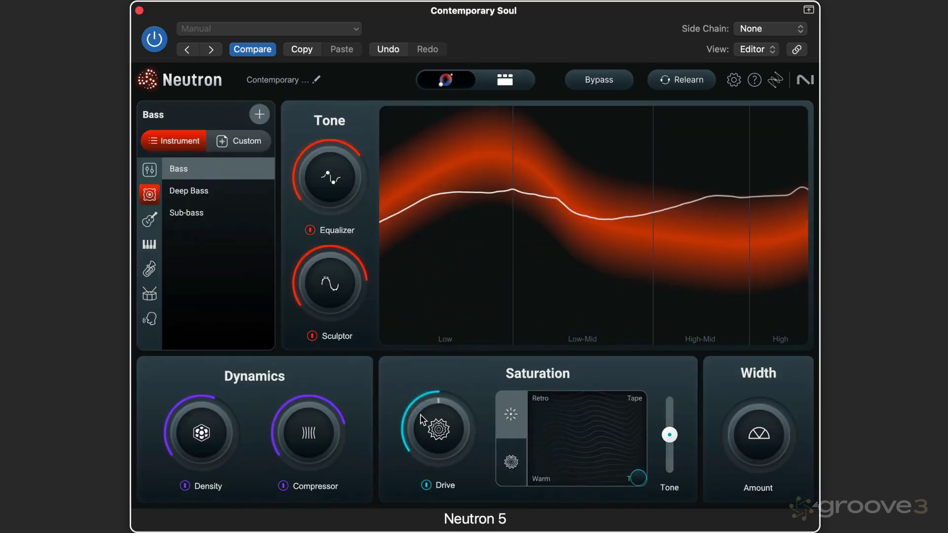
{"action": "left_click_drag", "start_coordinate": [411, 431], "coordinate": [416, 415]}
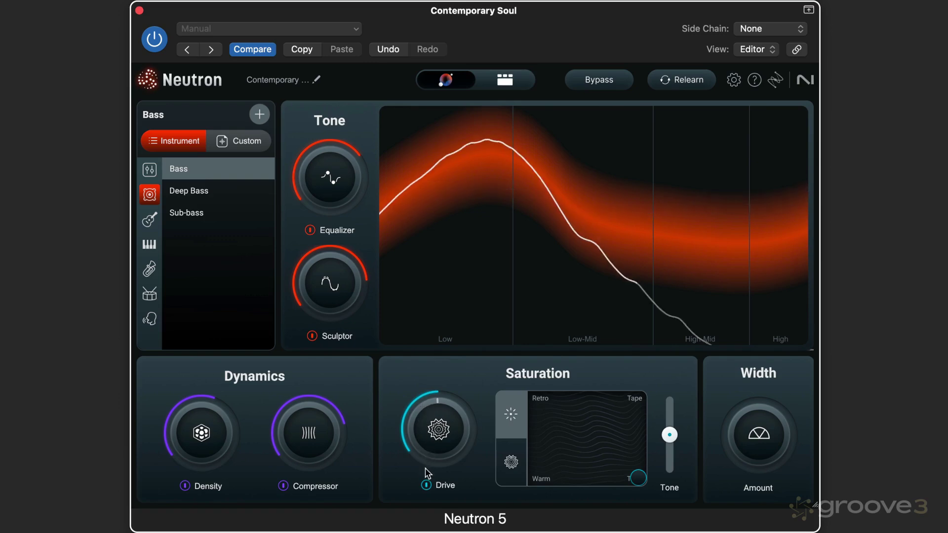
{"action": "left_click", "coordinate": [427, 485]}
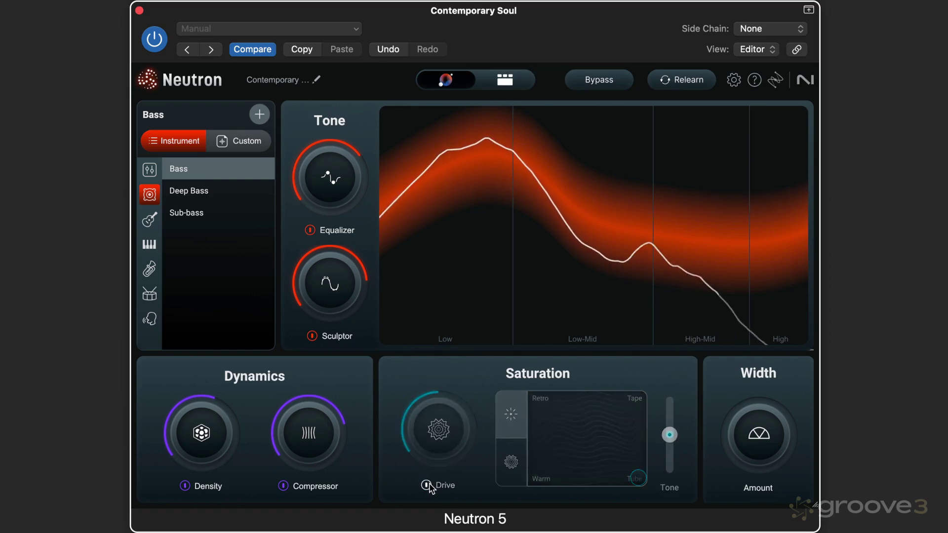
{"action": "left_click", "coordinate": [432, 485]}
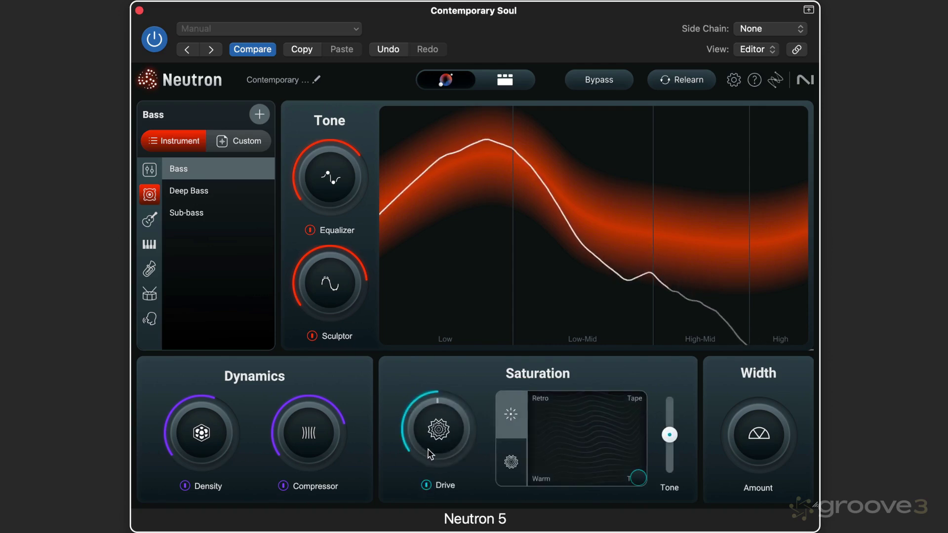
{"action": "left_click_drag", "start_coordinate": [428, 447], "coordinate": [401, 394]}
- Inspect the Exciter module, try Trash then Classic mode (1.4 drive), and return to the Assistant
{"action": "left_click", "coordinate": [505, 83]}
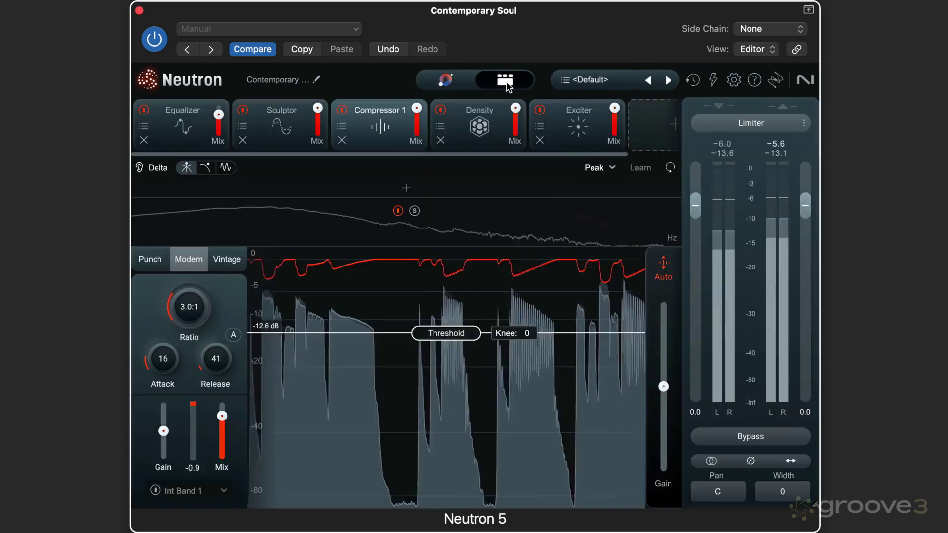
{"action": "left_click", "coordinate": [579, 116]}
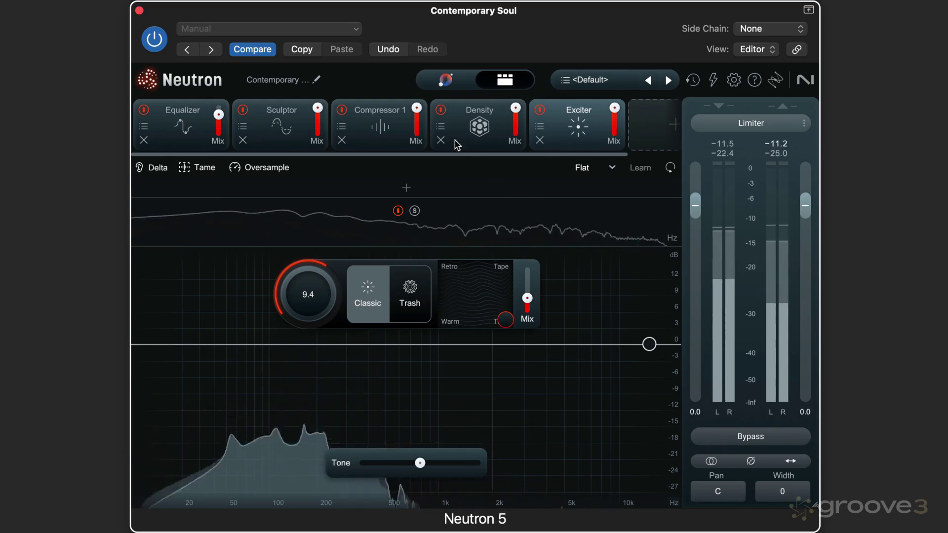
{"action": "left_click", "coordinate": [446, 80]}
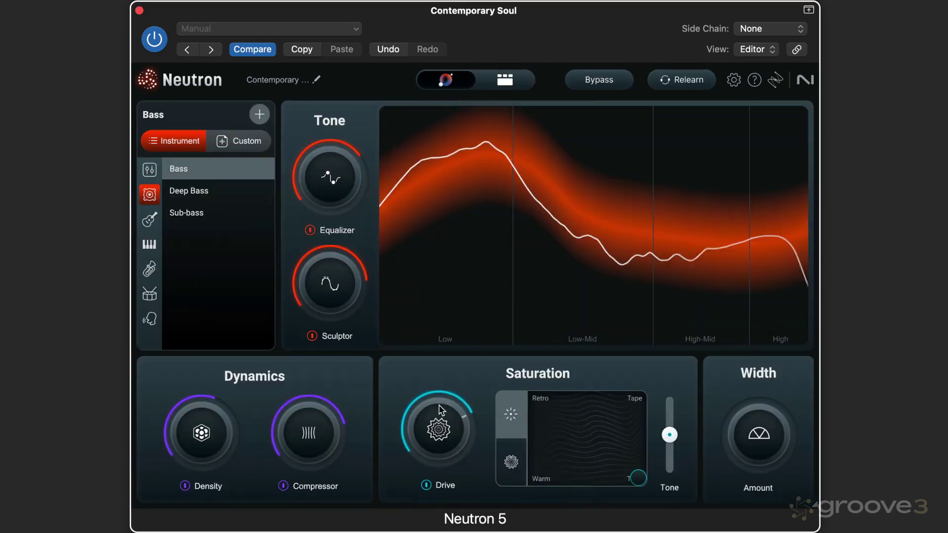
{"action": "left_click", "coordinate": [505, 78]}
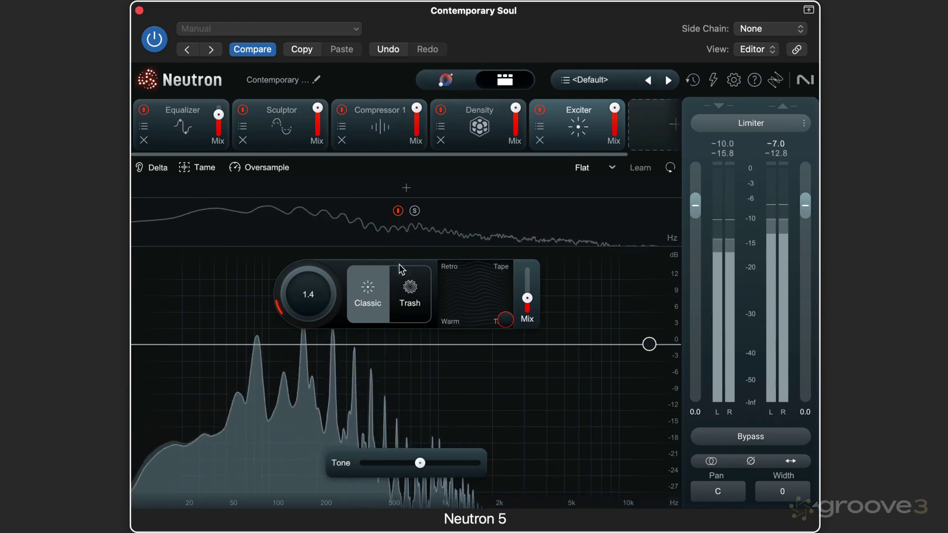
{"action": "left_click", "coordinate": [409, 295]}
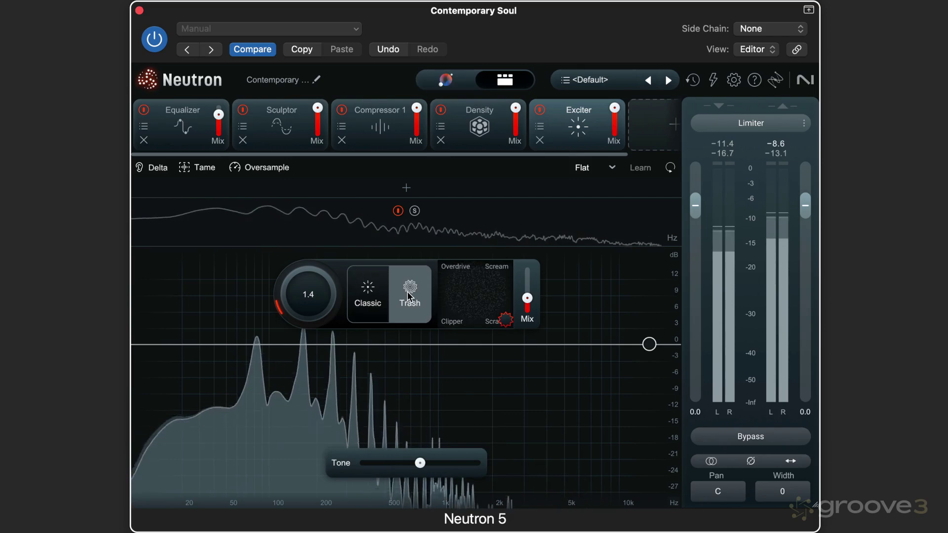
{"action": "left_click", "coordinate": [367, 294]}
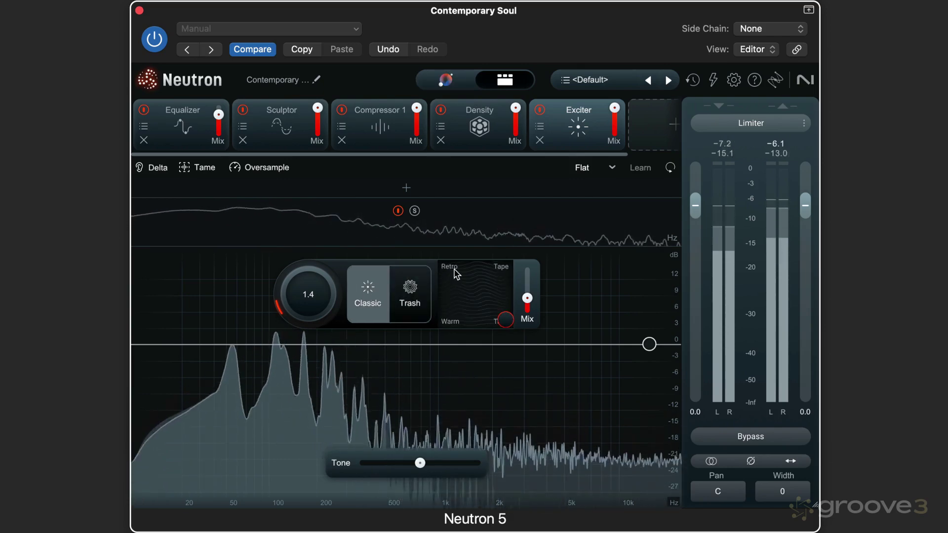
{"action": "left_click", "coordinate": [445, 80]}
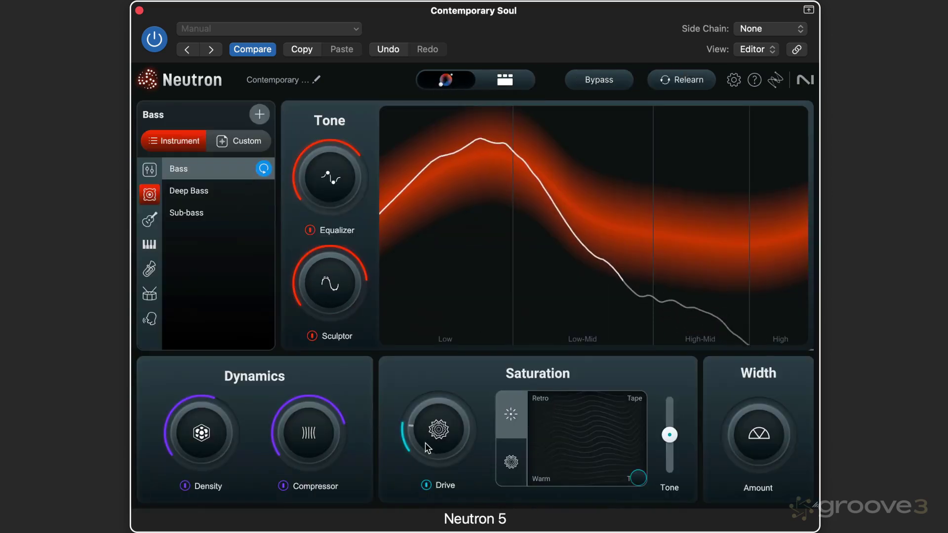
- Raise Drive to three-quarters, try Overdrive/Scream, then settle on Retro/Tape near Warm
{"action": "left_click_drag", "start_coordinate": [426, 444], "coordinate": [423, 349]}
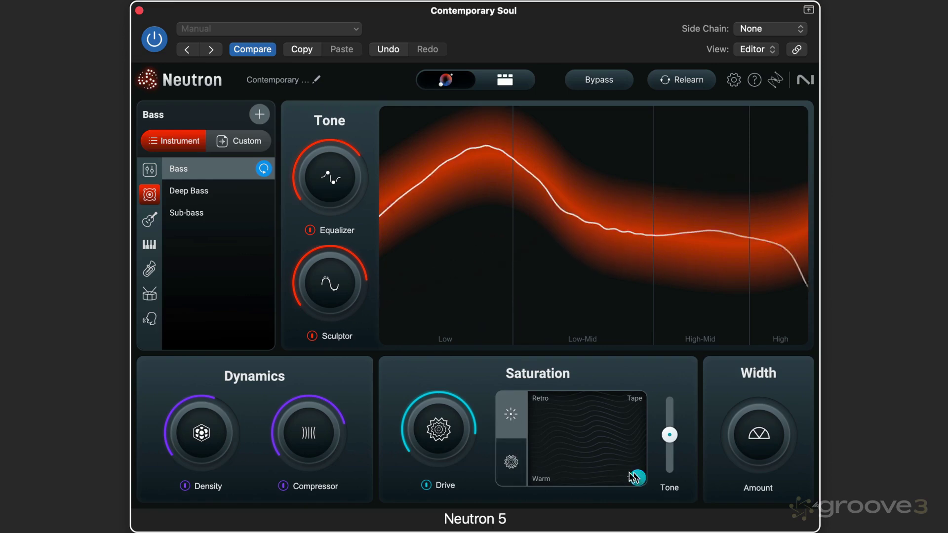
{"action": "left_click_drag", "start_coordinate": [637, 478], "coordinate": [540, 478]}
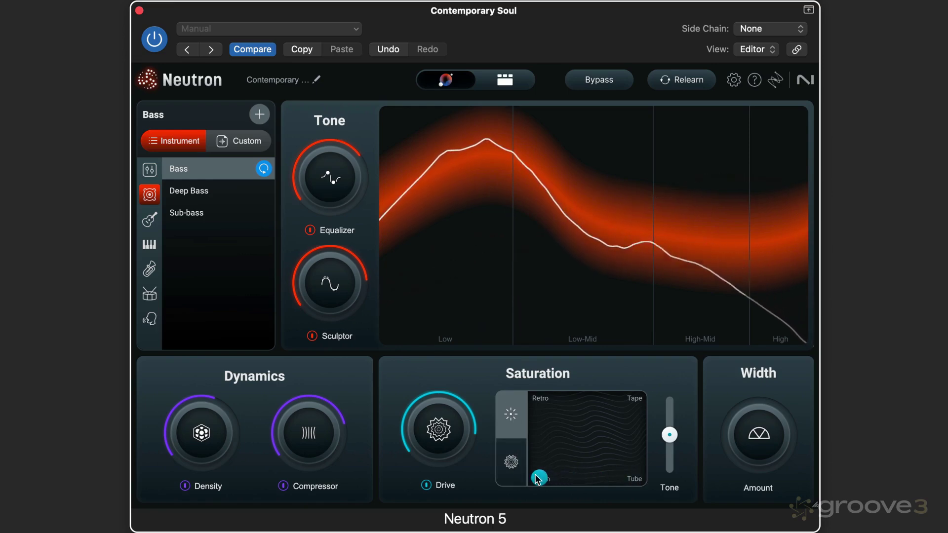
{"action": "left_click_drag", "start_coordinate": [537, 478], "coordinate": [538, 431]}
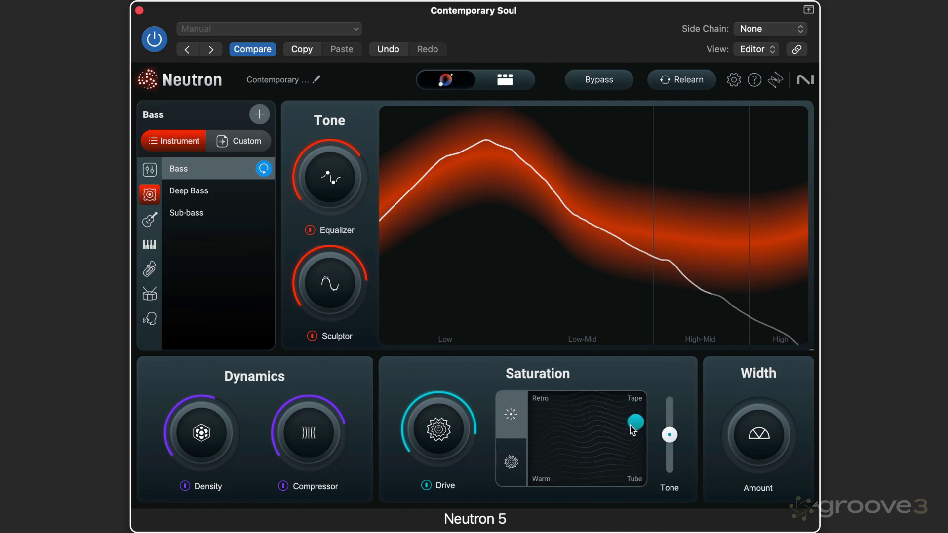
{"action": "left_click", "coordinate": [511, 461]}
{"action": "left_click_drag", "start_coordinate": [548, 471], "coordinate": [631, 417]}
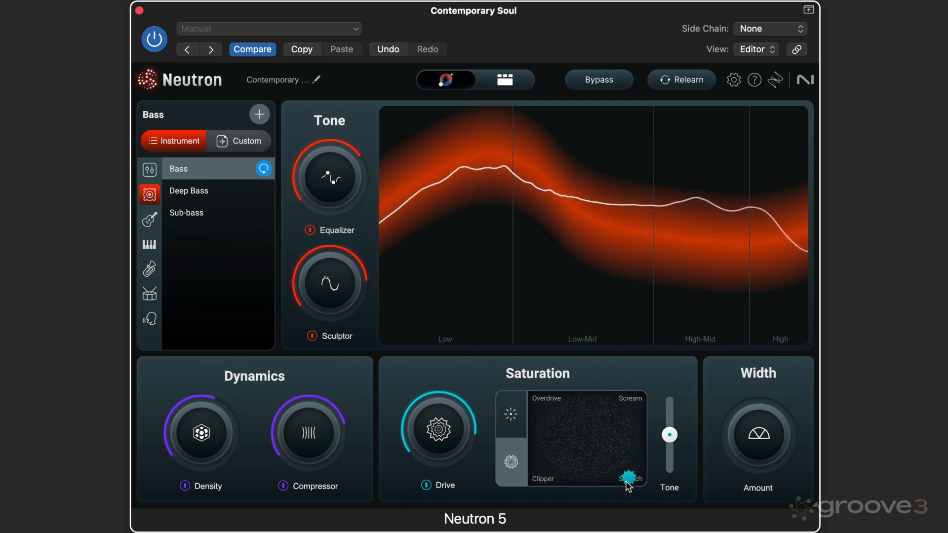
{"action": "left_click_drag", "start_coordinate": [627, 486], "coordinate": [543, 467]}
{"action": "left_click", "coordinate": [513, 417]}
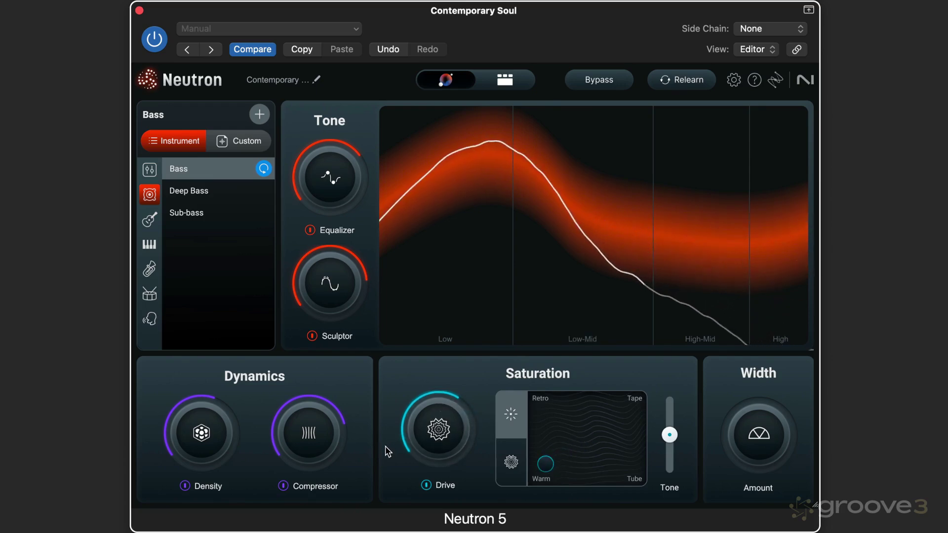
- Set Saturation Tone to -34 and confirm the Exciter's Tone matches in the detailed view, Classic drive 6.7
{"action": "mouse_move", "coordinate": [675, 451]}
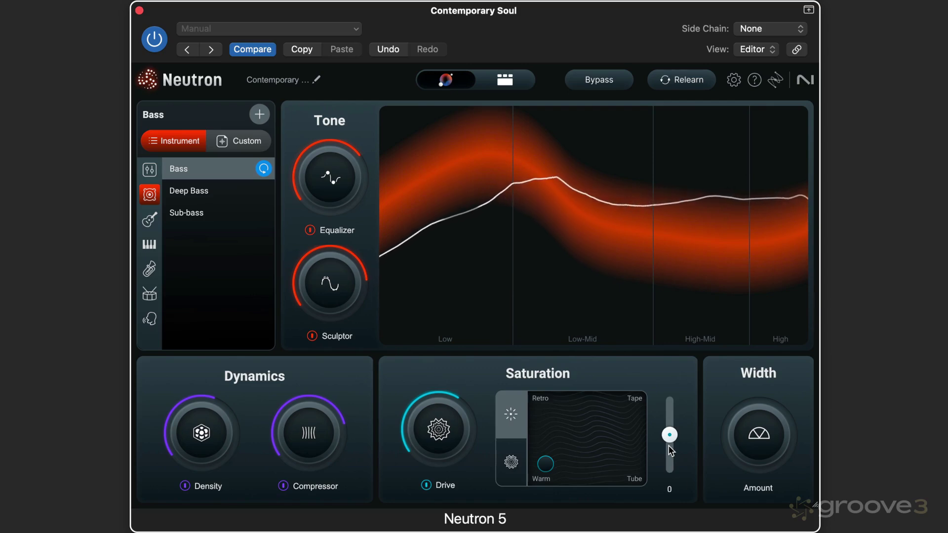
{"action": "left_click_drag", "start_coordinate": [670, 439], "coordinate": [670, 451]}
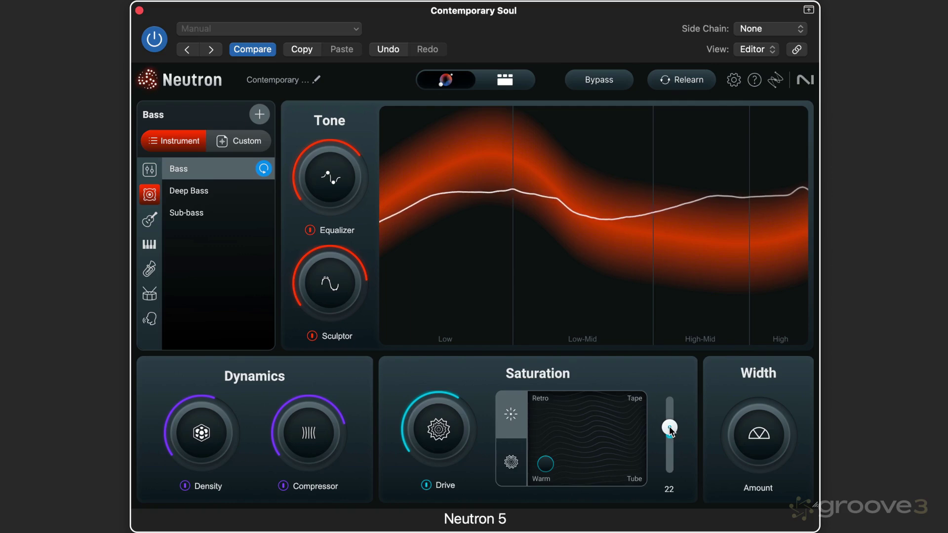
{"action": "left_click_drag", "start_coordinate": [670, 430], "coordinate": [668, 450]}
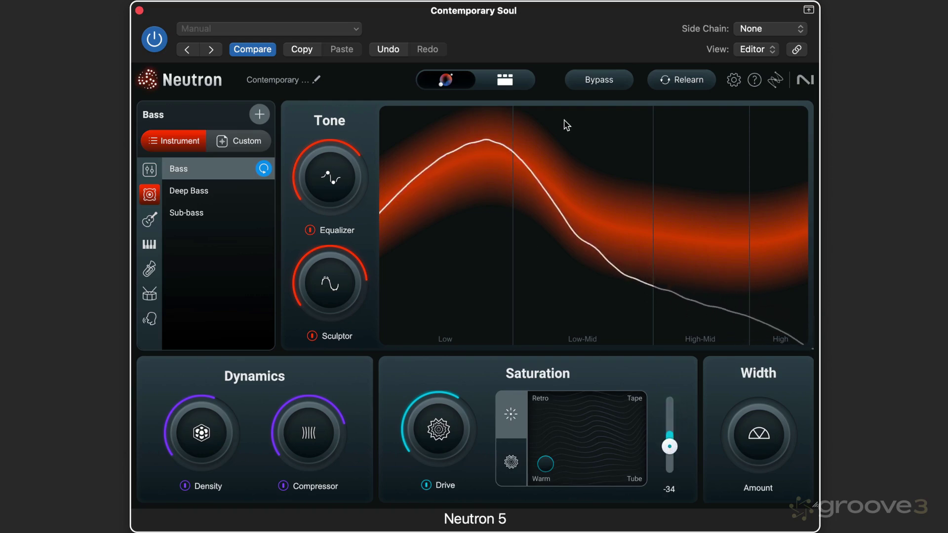
{"action": "left_click", "coordinate": [517, 85]}
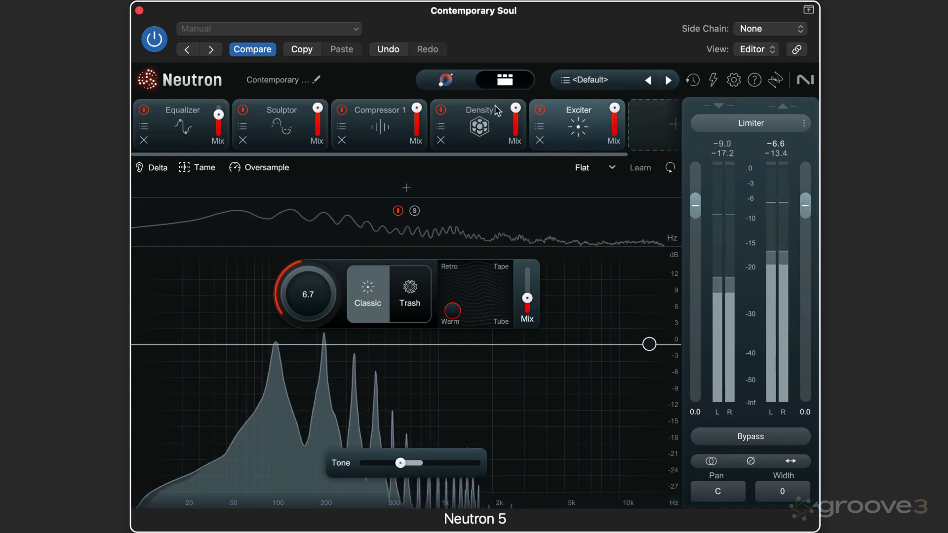
{"action": "left_click", "coordinate": [450, 85]}
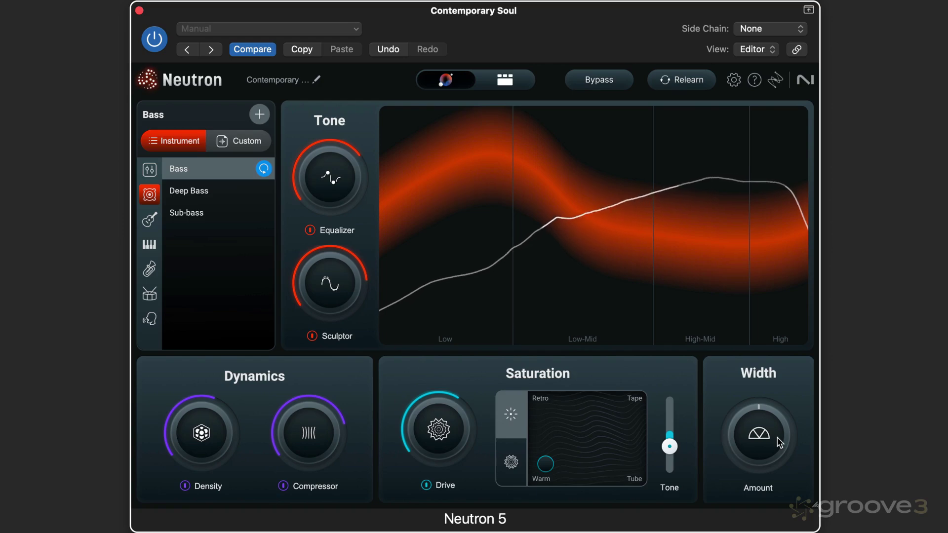
- Raise the Width Amount, check the detailed view's output Width reads 64, then trim the knob slightly
{"action": "left_click_drag", "start_coordinate": [764, 431], "coordinate": [727, 394]}
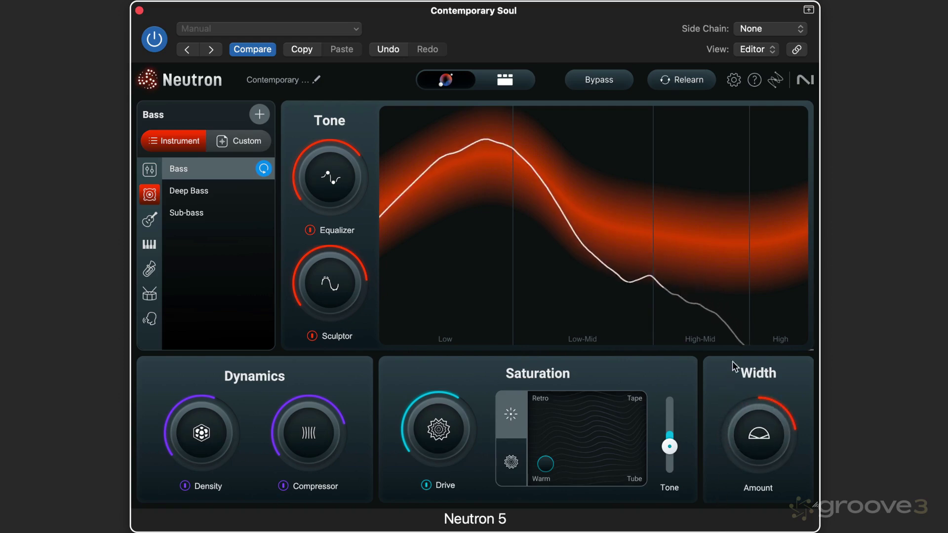
{"action": "left_click", "coordinate": [512, 78]}
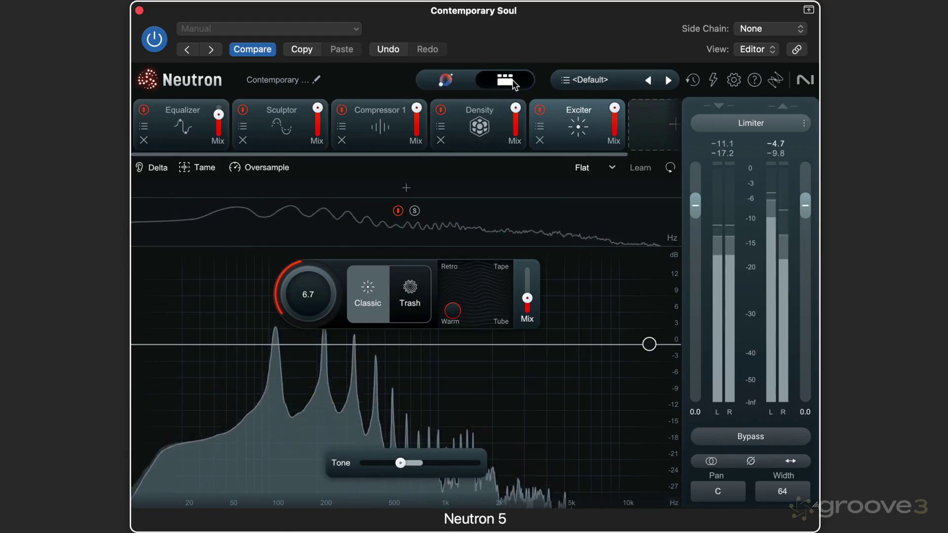
{"action": "left_click", "coordinate": [450, 83]}
{"action": "left_click_drag", "start_coordinate": [755, 417], "coordinate": [645, 423]}
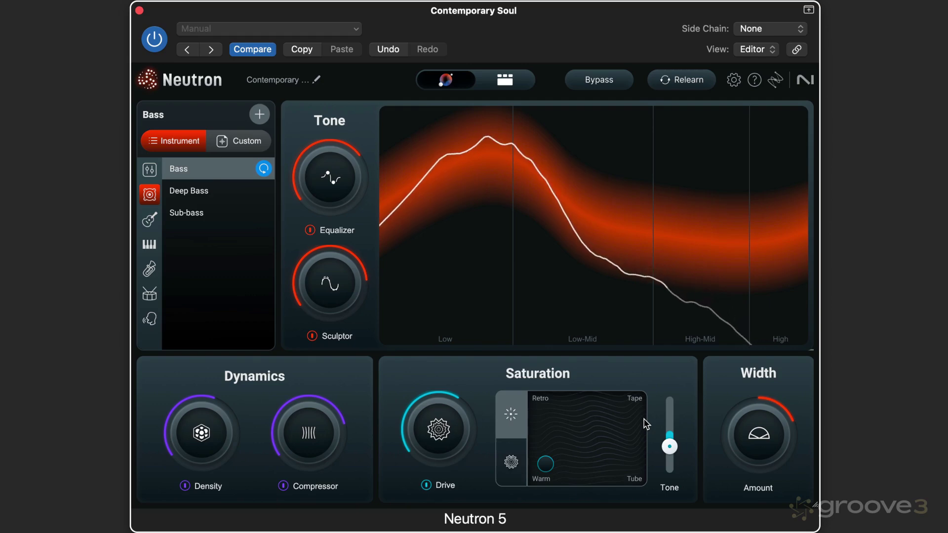